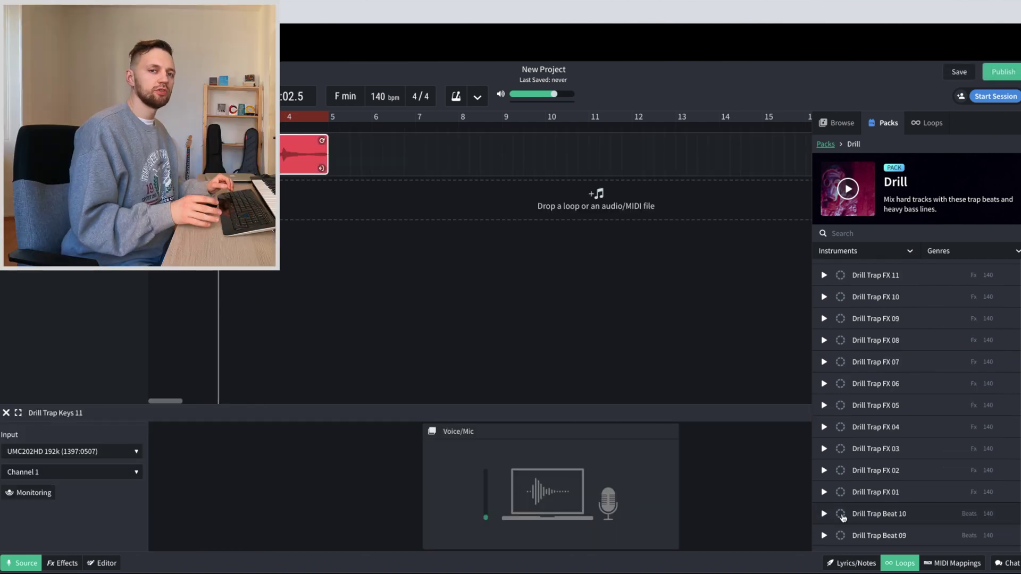
Add the Drill Trap Beat 10 loop from the Drill pack at bar 1 and place its track above Drill Trap Keys 11
{"action": "left_click", "coordinate": [823, 492]}
{"action": "left_click", "coordinate": [823, 513]}
{"action": "scroll", "coordinate": [825, 516], "scroll_direction": "down", "scroll_amount": 1}
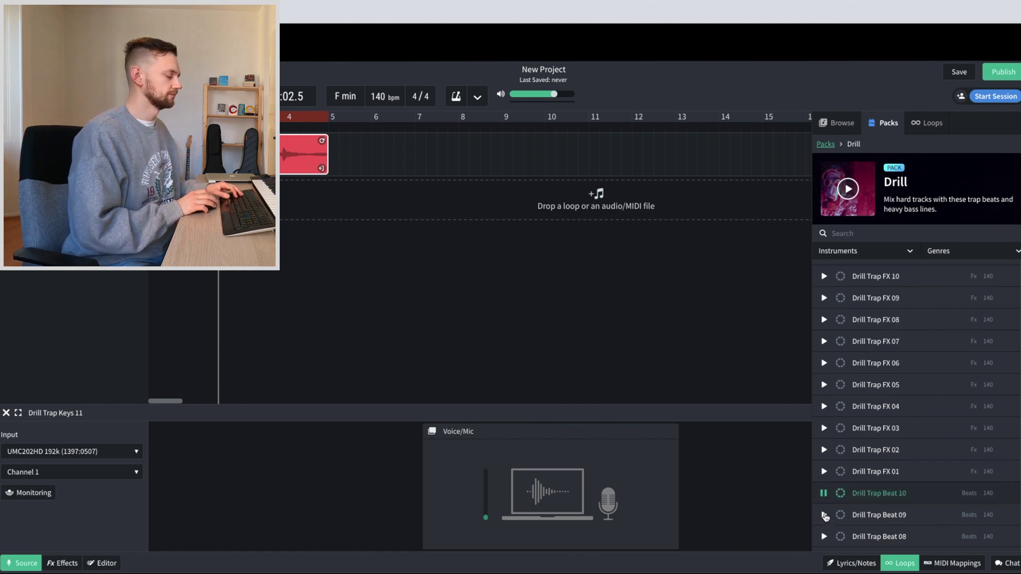
{"action": "scroll", "coordinate": [824, 516], "scroll_direction": "down", "scroll_amount": 1}
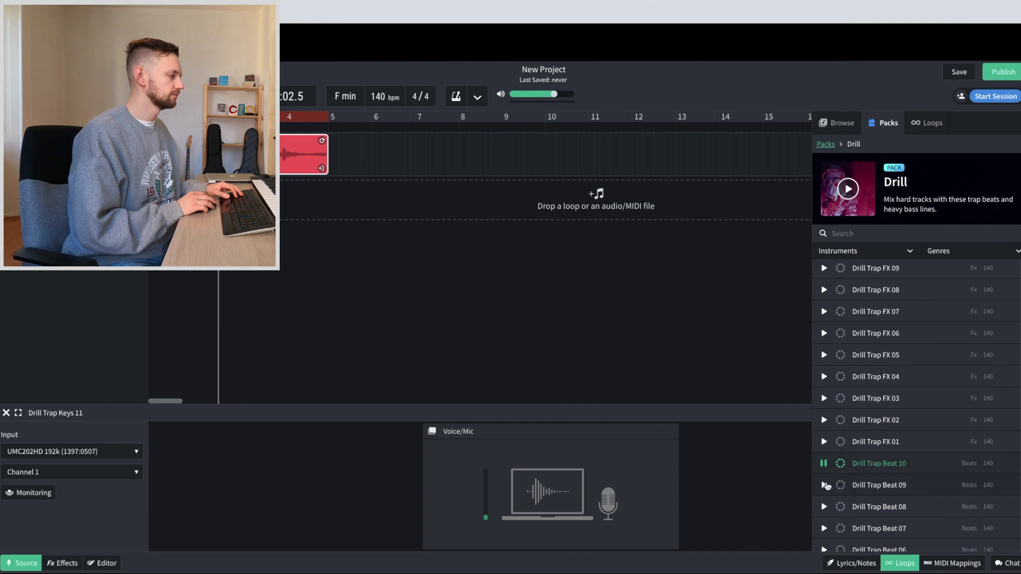
{"action": "scroll", "coordinate": [824, 487], "scroll_direction": "down", "scroll_amount": 1}
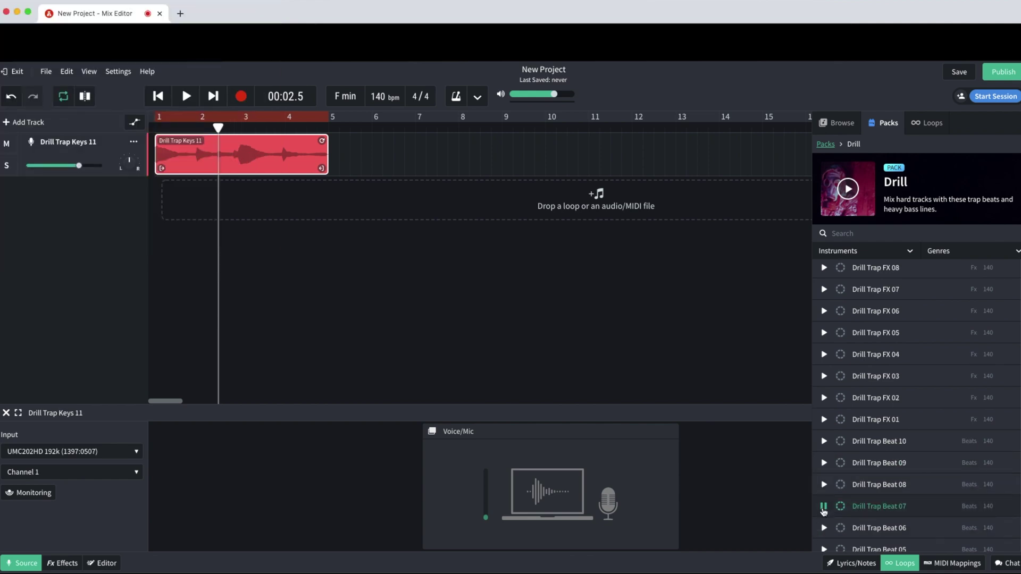
{"action": "left_click_drag", "start_coordinate": [823, 451], "coordinate": [545, 326]}
{"action": "key", "text": "space"}
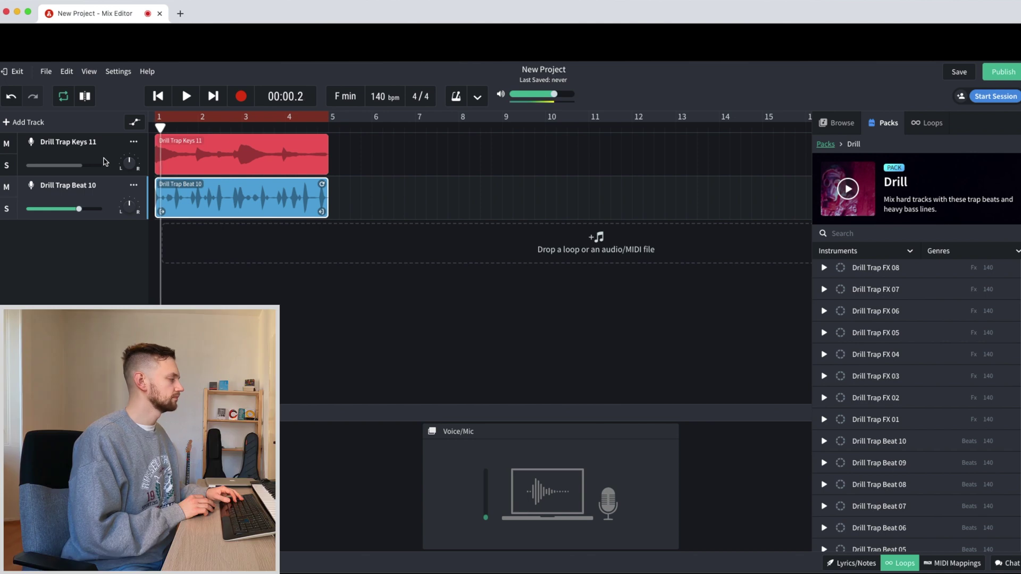
{"action": "left_click_drag", "start_coordinate": [113, 185], "coordinate": [106, 116]}
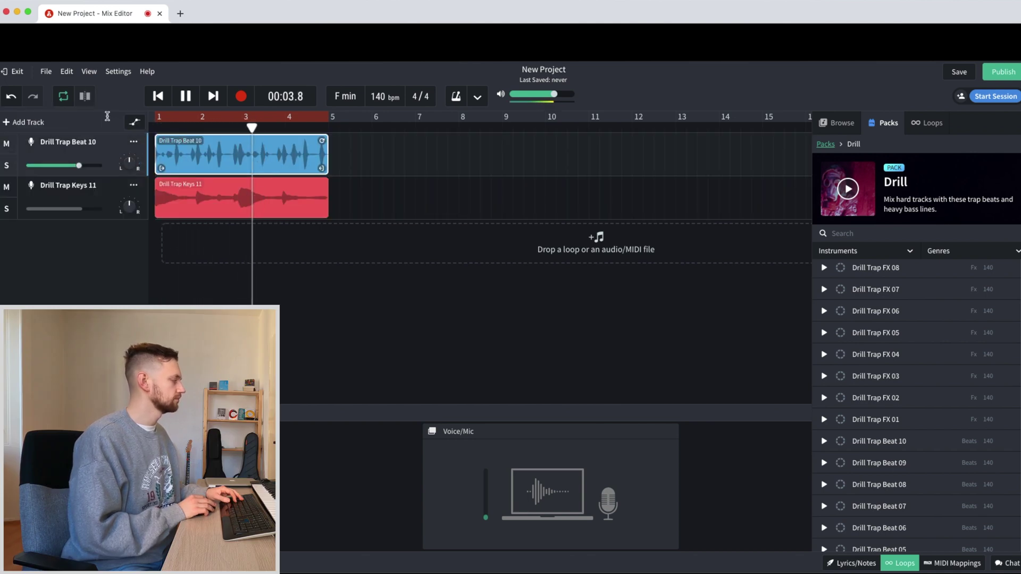
Add a virtual instrument track and set its instrument category to Synth Bass
{"action": "left_click", "coordinate": [7, 122]}
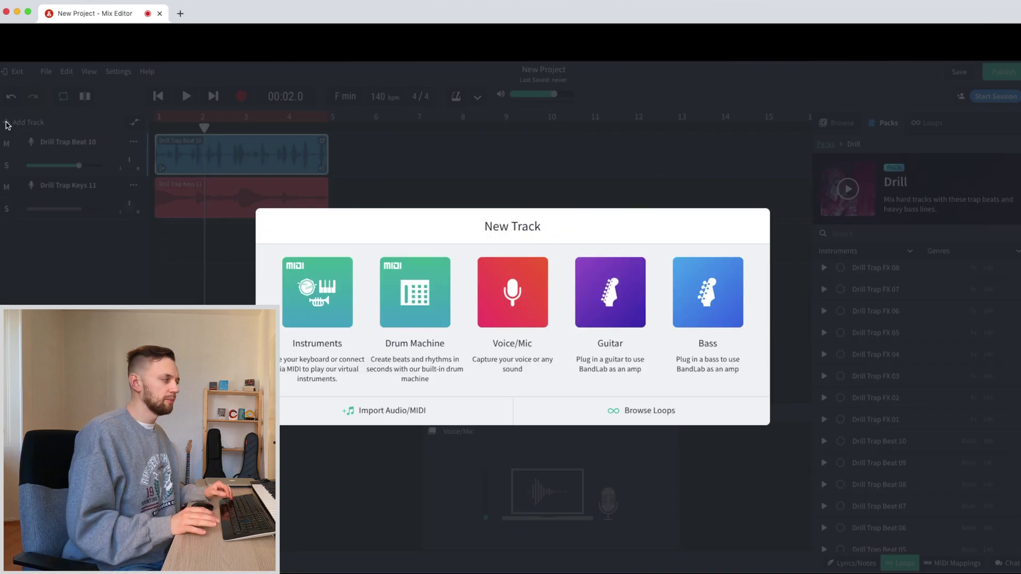
{"action": "left_click", "coordinate": [318, 292]}
{"action": "left_click", "coordinate": [21, 441]}
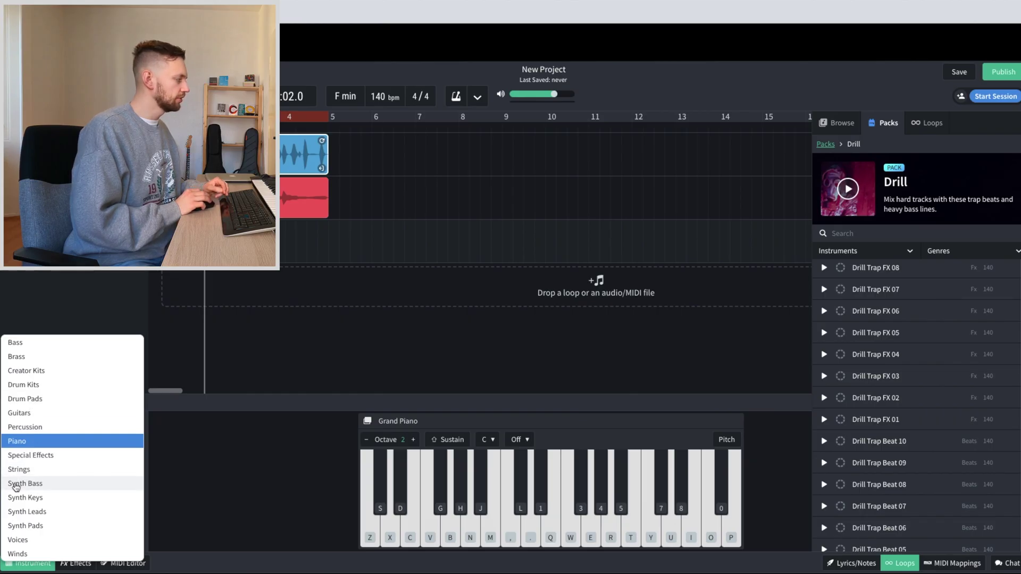
{"action": "left_click", "coordinate": [16, 486]}
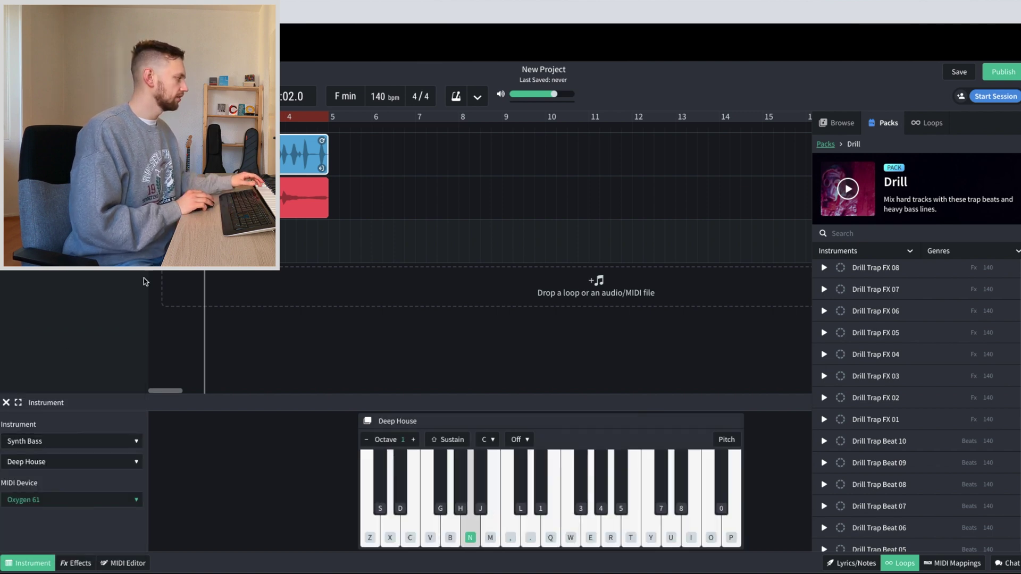
{"action": "left_click", "coordinate": [64, 441]}
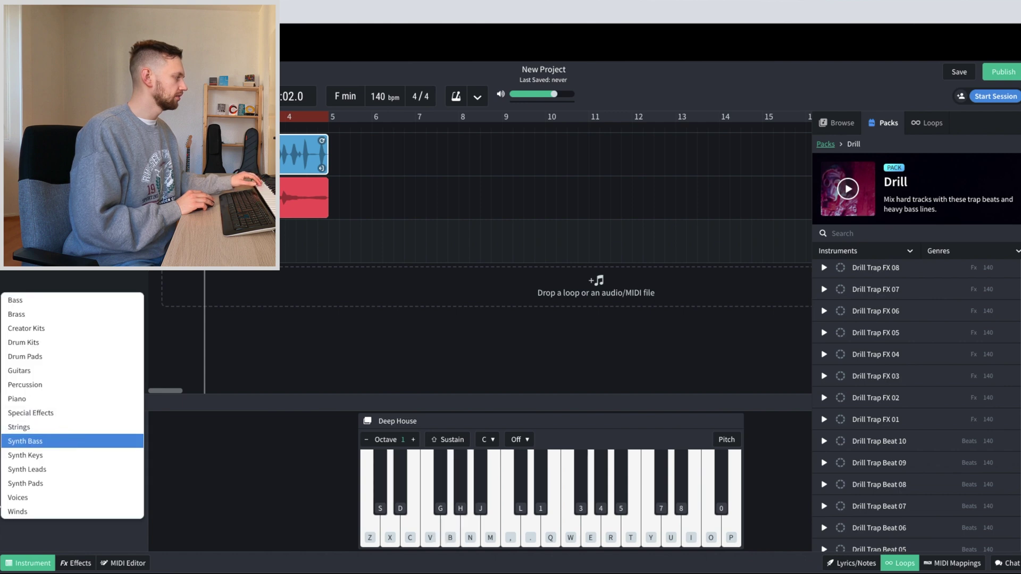
{"action": "left_click", "coordinate": [0, 485]}
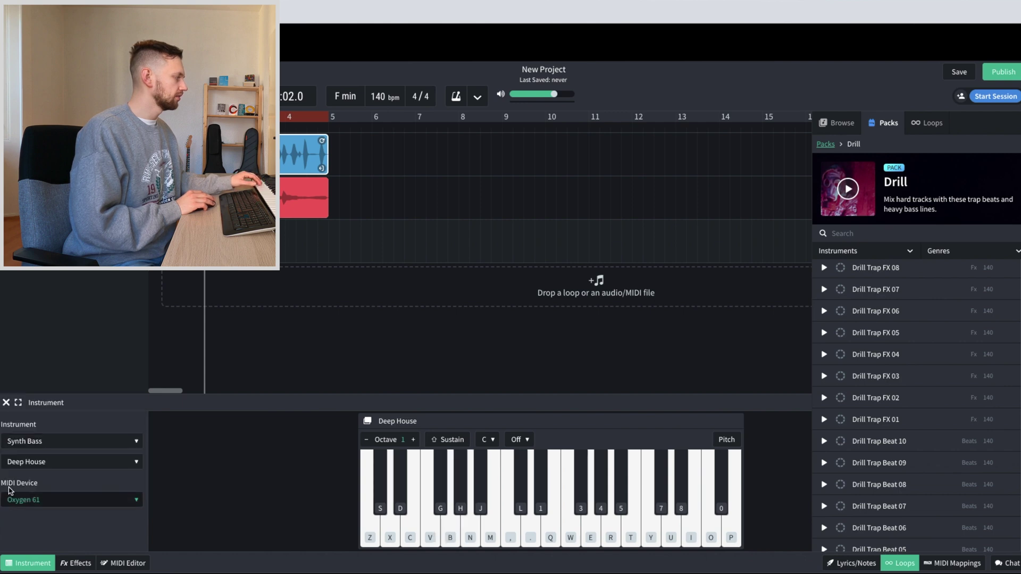
Try the Acid Bass, 808 Kick and 808 Bass presets on the synth bass track
{"action": "left_click", "coordinate": [65, 462]}
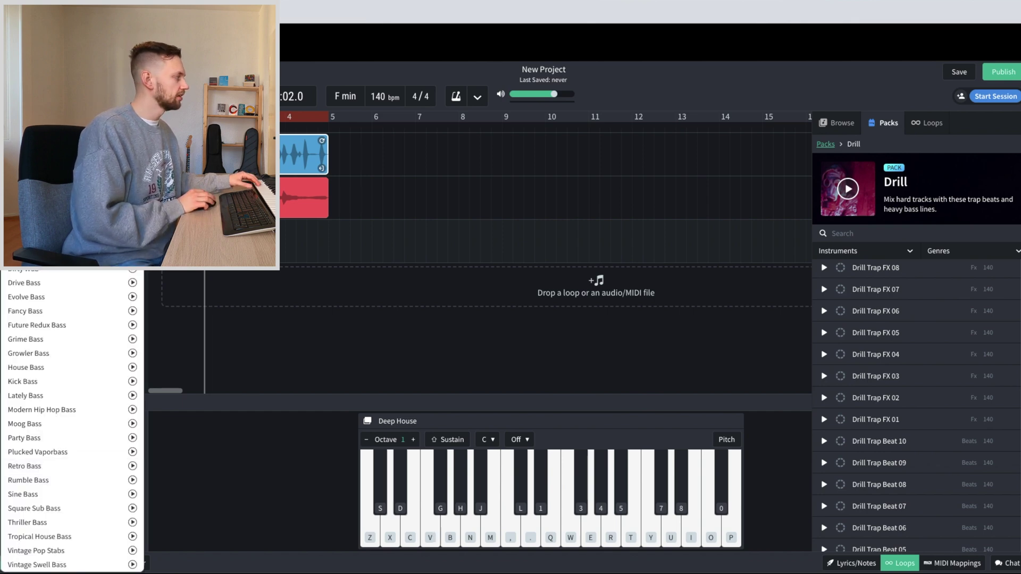
{"action": "left_click", "coordinate": [27, 255]}
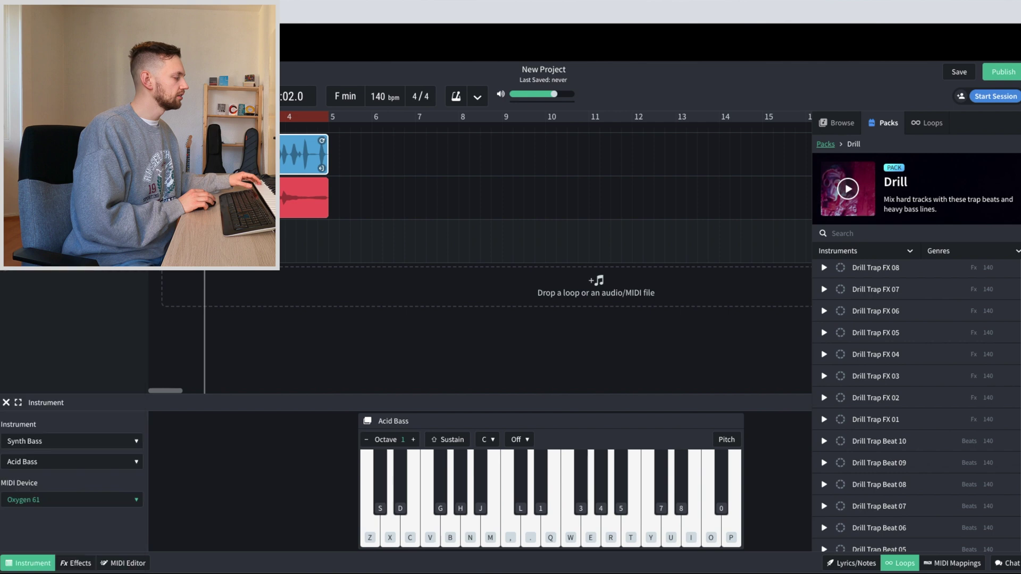
{"action": "left_click", "coordinate": [58, 462]}
{"action": "left_click", "coordinate": [31, 249]}
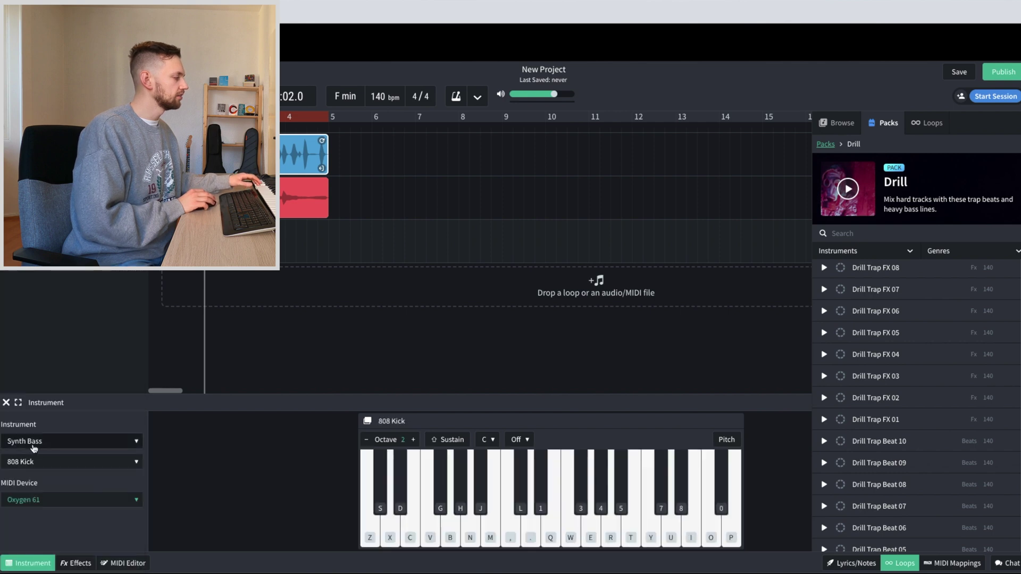
{"action": "left_click", "coordinate": [33, 465]}
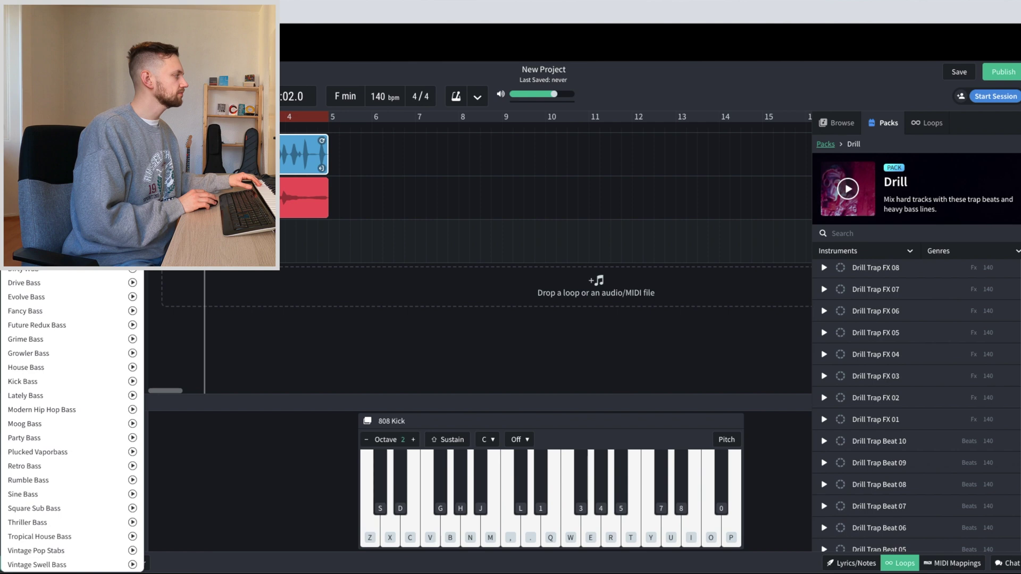
{"action": "left_click", "coordinate": [31, 236]}
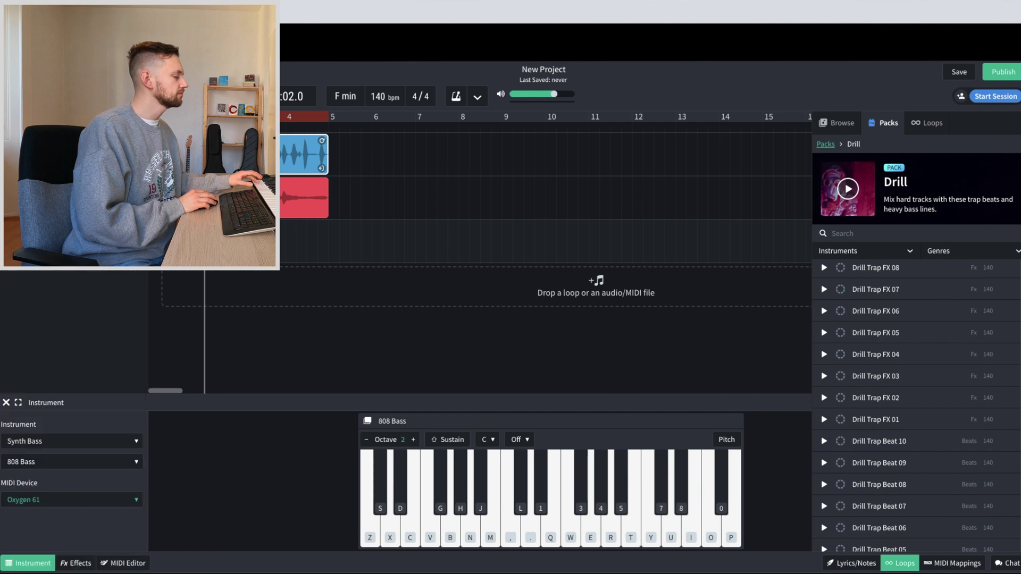
Choose the 808 Saturated Bass preset and record a four-bar bass line over the looped beat and keys
{"action": "left_click", "coordinate": [88, 462]}
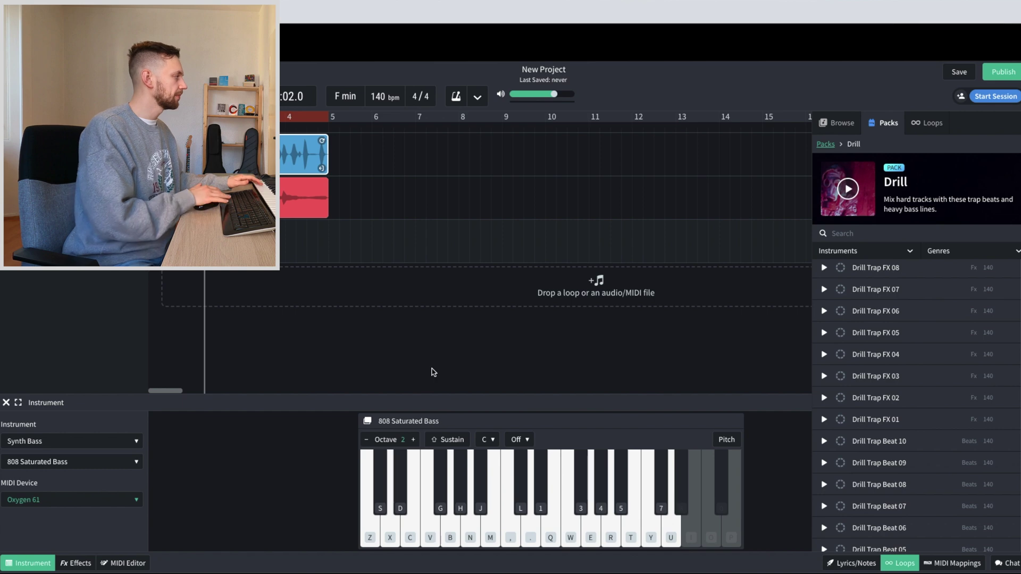
{"action": "key", "text": "space"}
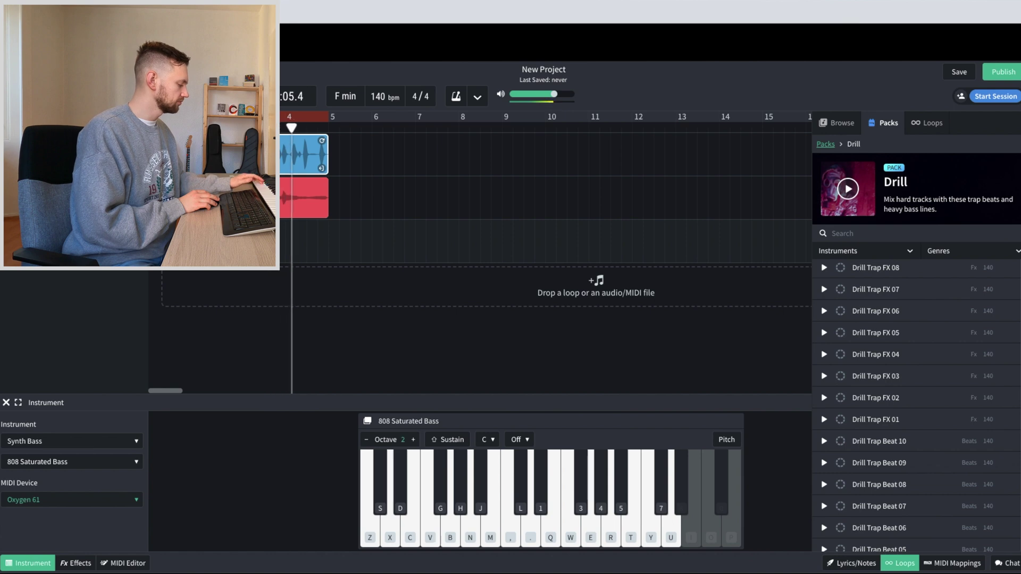
{"action": "key", "text": "space"}
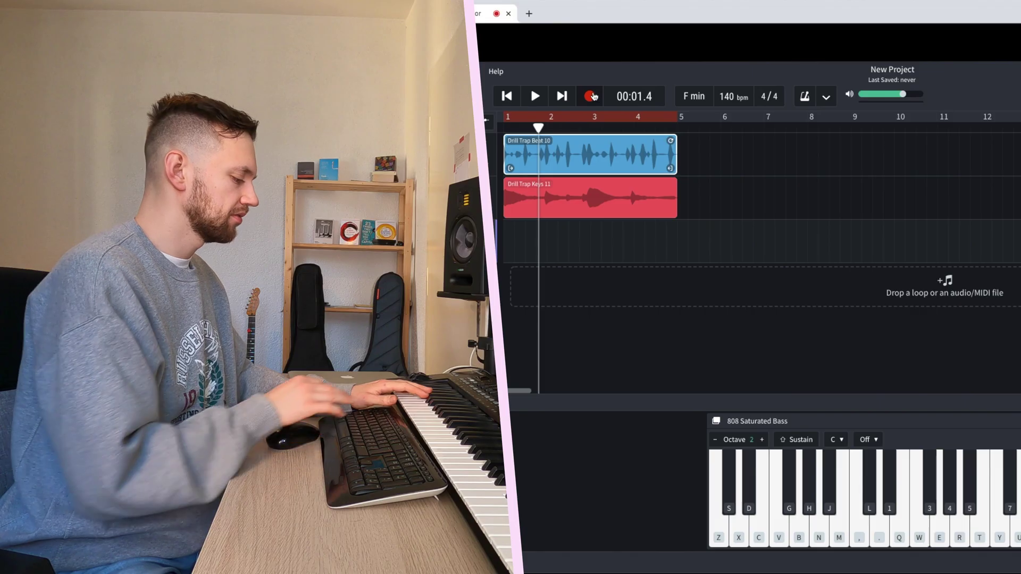
{"action": "left_click", "coordinate": [246, 96]}
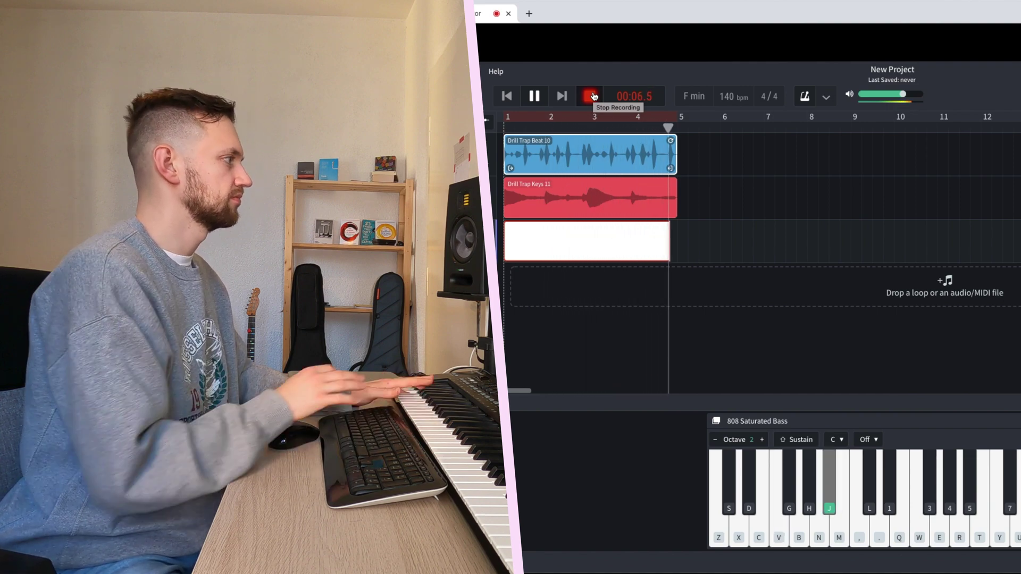
{"action": "left_click", "coordinate": [590, 96]}
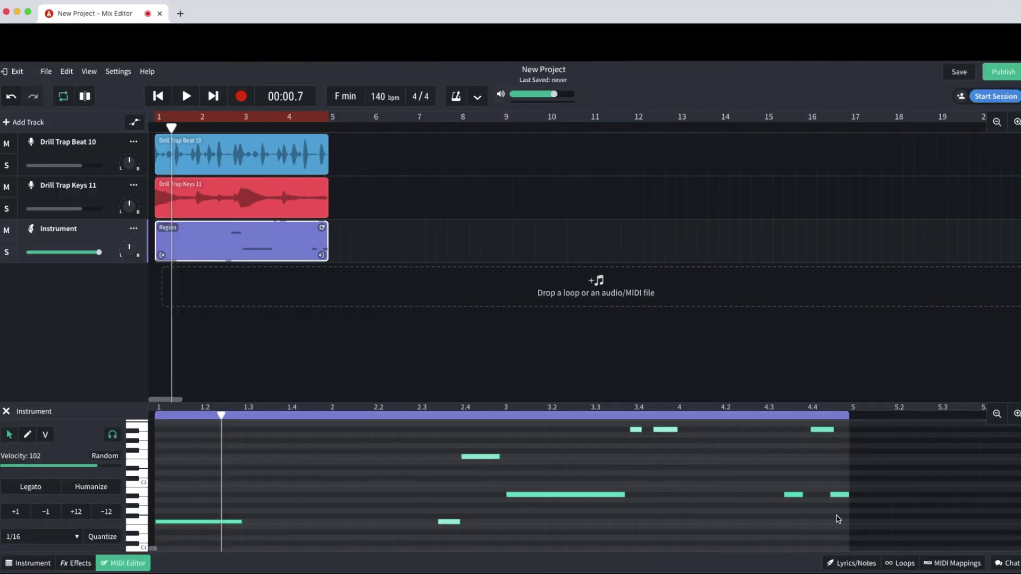
Quantize all notes of the recorded bass line to 1/8
{"action": "left_click_drag", "start_coordinate": [838, 518], "coordinate": [420, 431]}
{"action": "scroll", "coordinate": [425, 452], "scroll_direction": "up", "scroll_amount": 3}
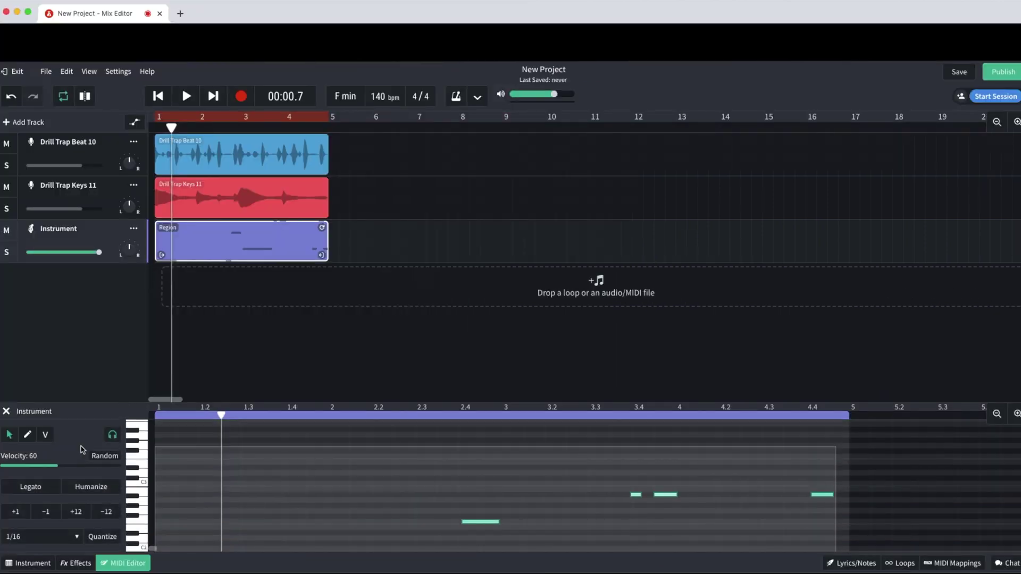
{"action": "scroll", "coordinate": [106, 505], "scroll_direction": "down", "scroll_amount": 3}
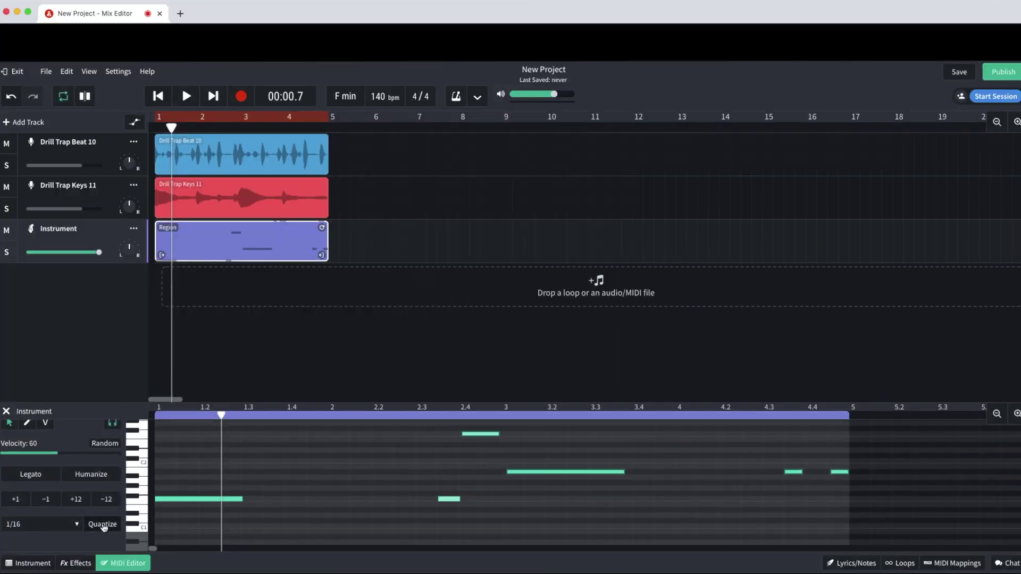
{"action": "left_click", "coordinate": [72, 526]}
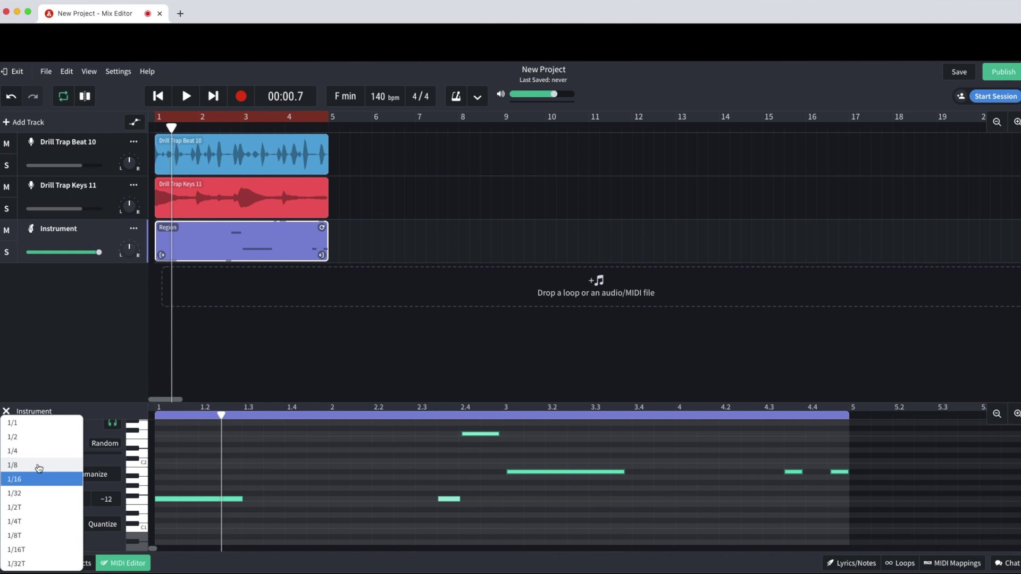
{"action": "left_click", "coordinate": [39, 466]}
{"action": "left_click", "coordinate": [103, 524]}
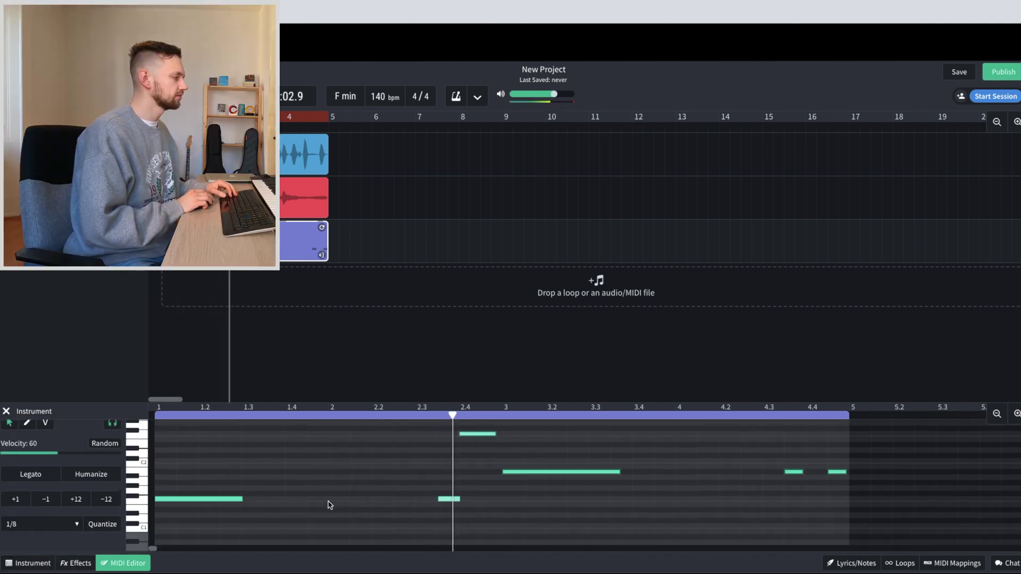
Review the quantized bass notes during playback and loop the bass region out to bar 9
{"action": "scroll", "coordinate": [558, 487], "scroll_direction": "up", "scroll_amount": 3}
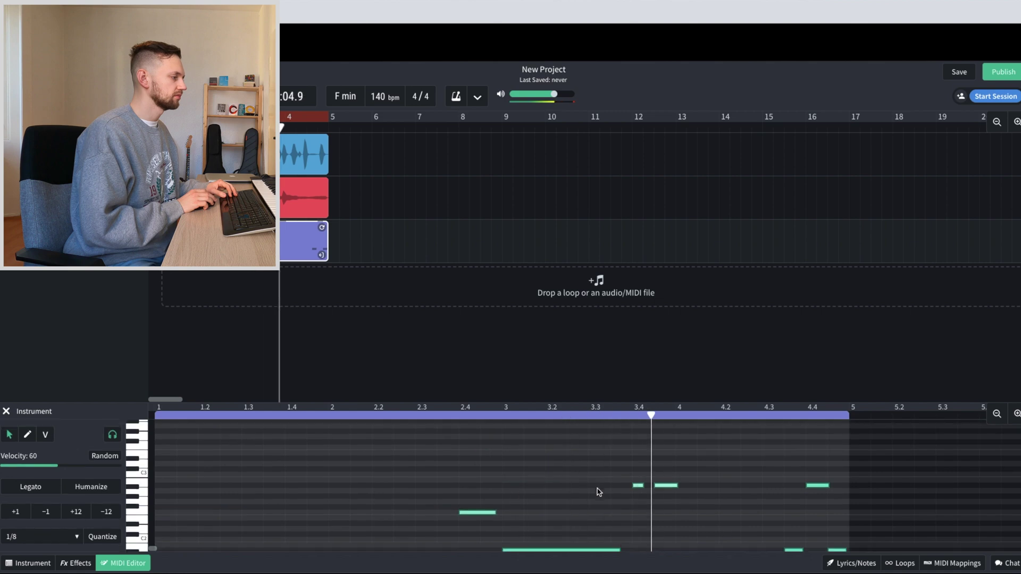
{"action": "scroll", "coordinate": [599, 491], "scroll_direction": "down", "scroll_amount": 3}
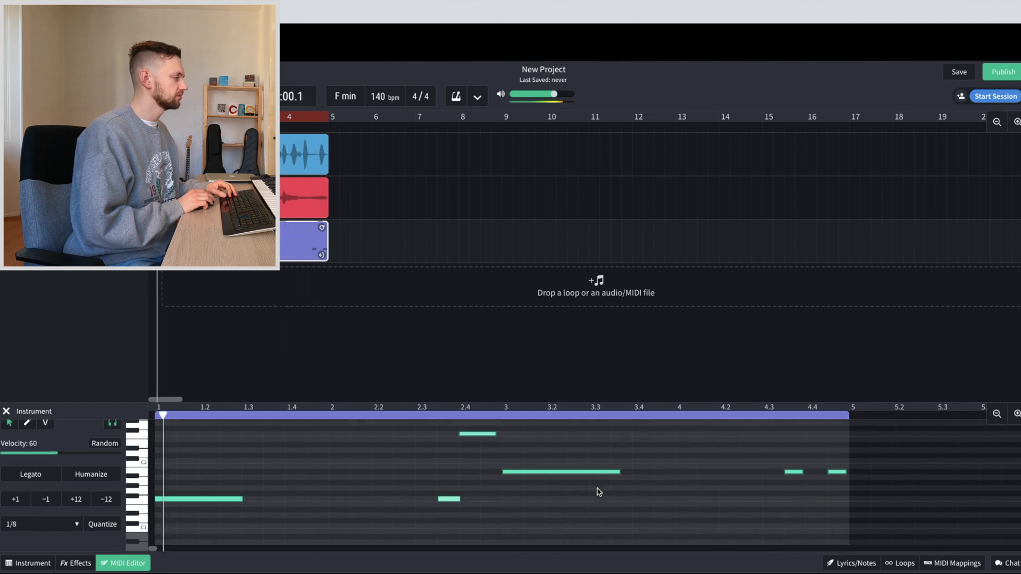
{"action": "scroll", "coordinate": [510, 487], "scroll_direction": "up", "scroll_amount": 1}
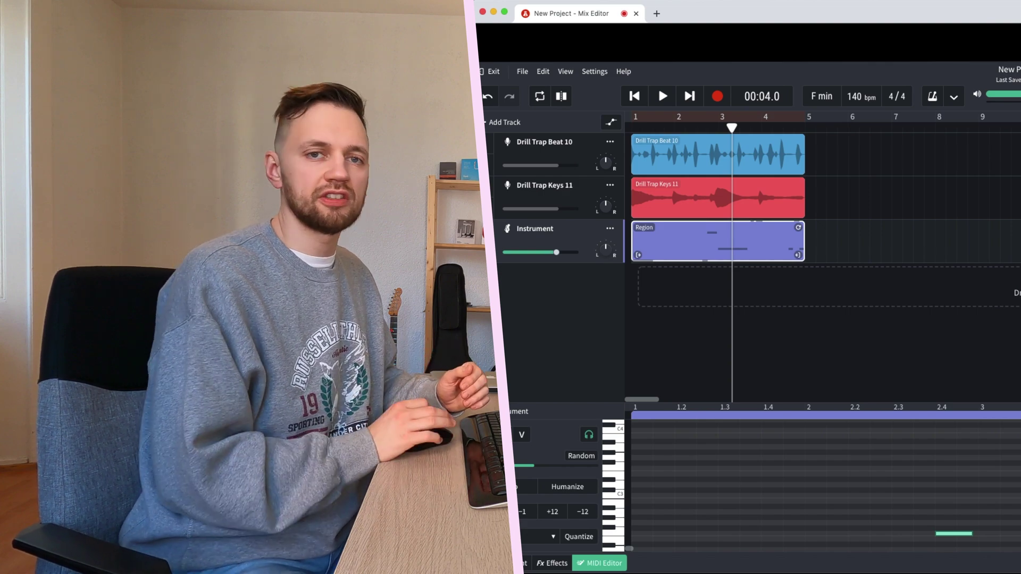
{"action": "left_click_drag", "start_coordinate": [798, 258], "coordinate": [955, 257]}
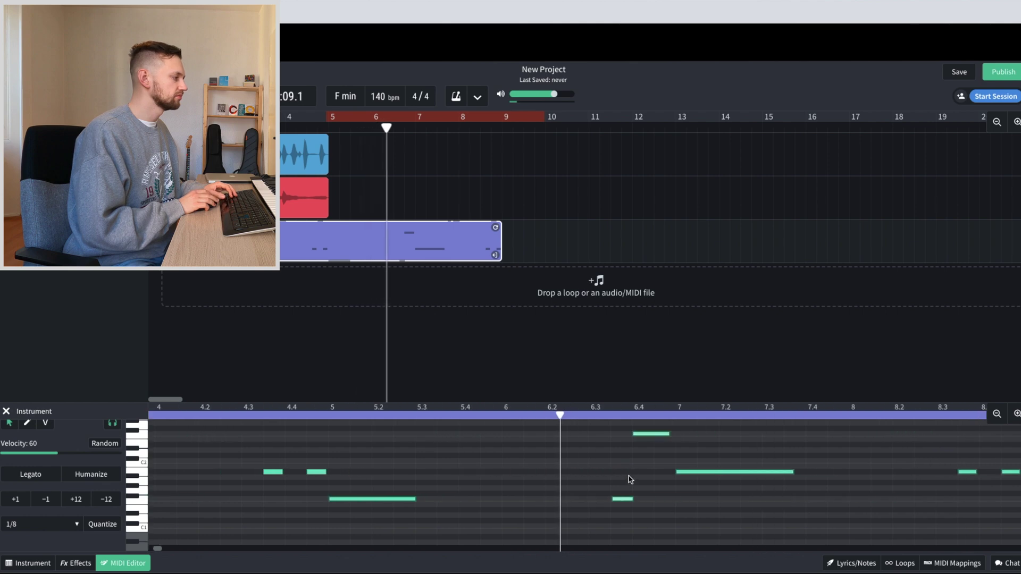
In the repeated bass line, move the short low note before 6.4 back to 6.3 and lower the 6.4 note to just below the bar 7 note
{"action": "scroll", "coordinate": [626, 487], "scroll_direction": "down", "scroll_amount": 1}
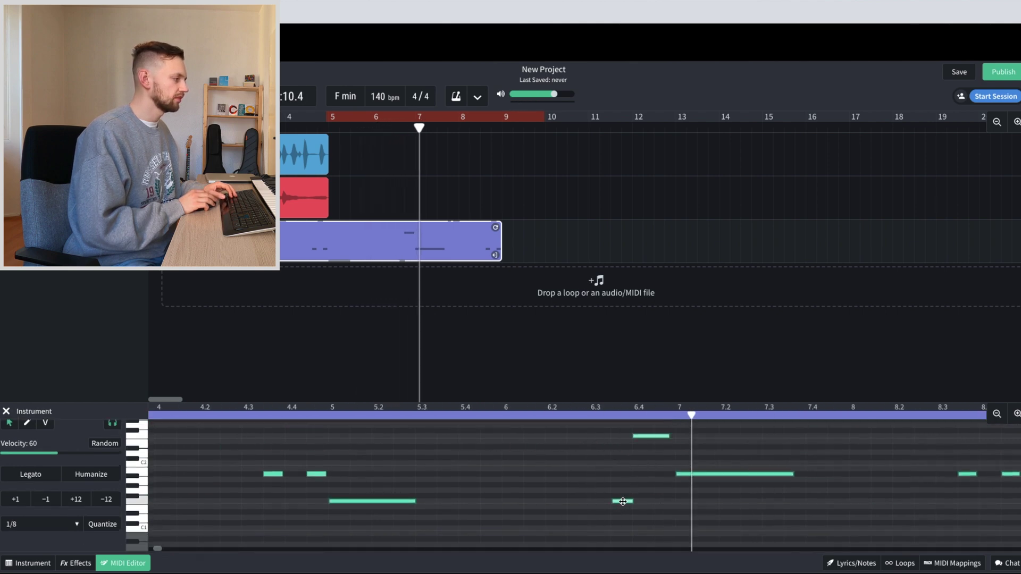
{"action": "scroll", "coordinate": [625, 508], "scroll_direction": "up", "scroll_amount": 1}
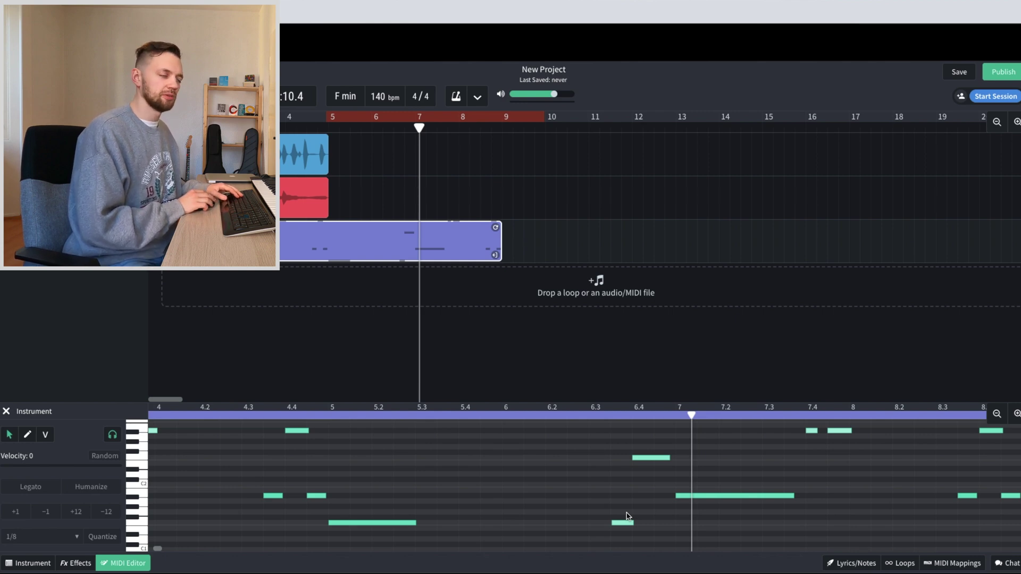
{"action": "left_click_drag", "start_coordinate": [627, 522], "coordinate": [605, 522]}
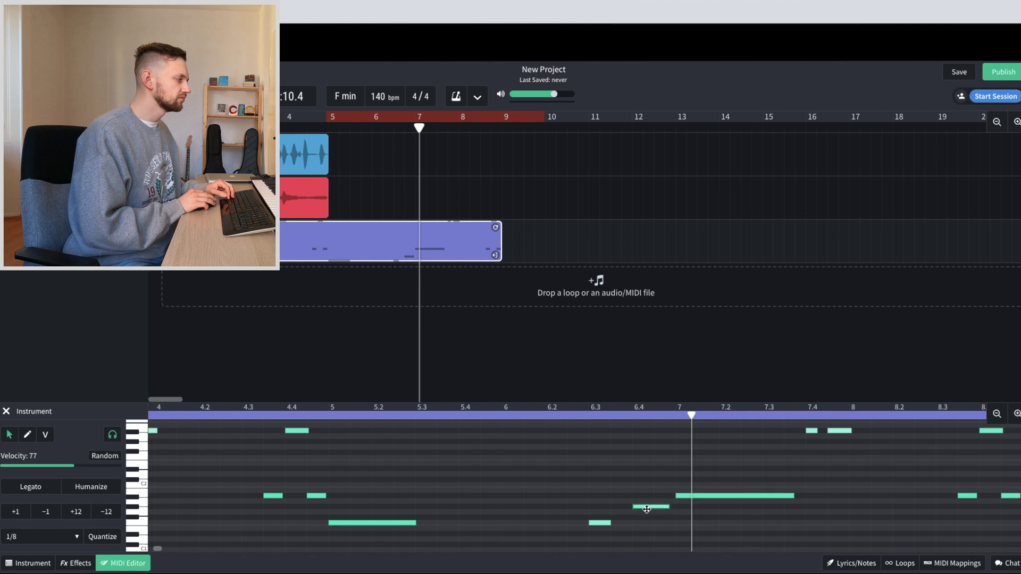
{"action": "left_click", "coordinate": [581, 417]}
{"action": "left_click", "coordinate": [336, 415]}
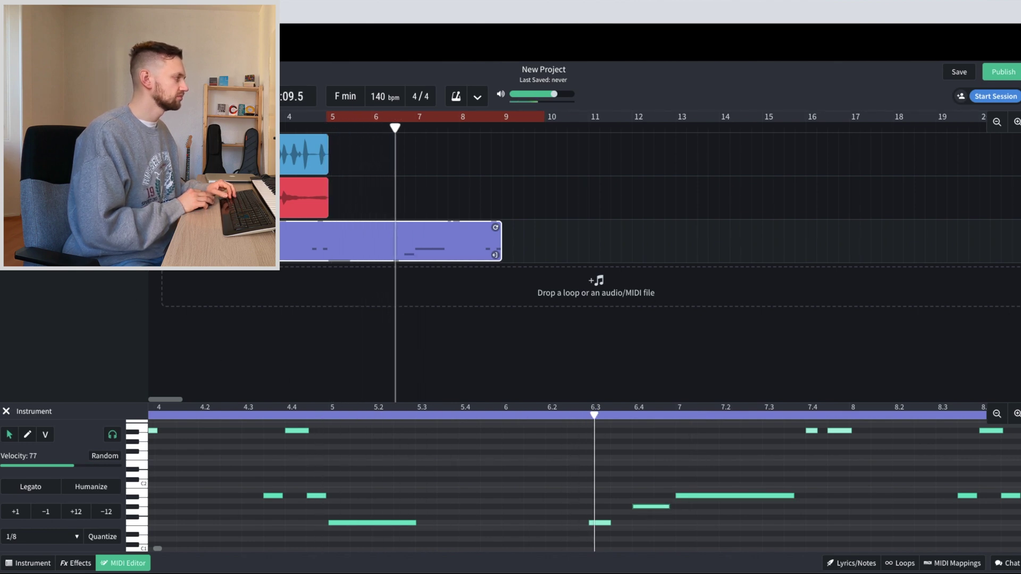
Delete the two short high notes around 7.4 and 8 in the repeated bass line and play the section back
{"action": "scroll", "coordinate": [532, 452], "scroll_direction": "up", "scroll_amount": 2}
{"action": "scroll", "coordinate": [540, 466], "scroll_direction": "down", "scroll_amount": 3}
{"action": "scroll", "coordinate": [541, 466], "scroll_direction": "up", "scroll_amount": 2}
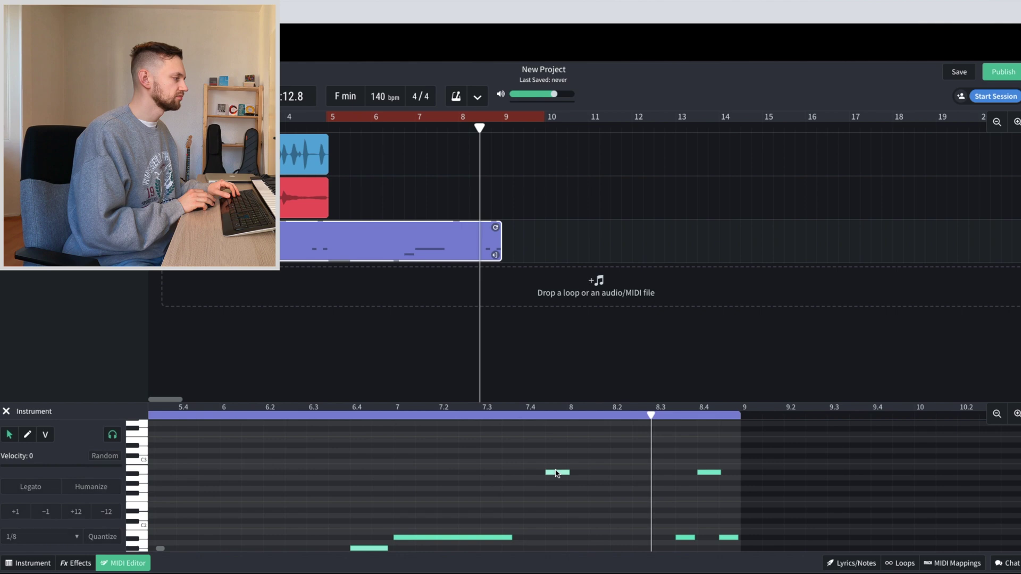
{"action": "key", "text": "space"}
{"action": "key", "text": "space"}
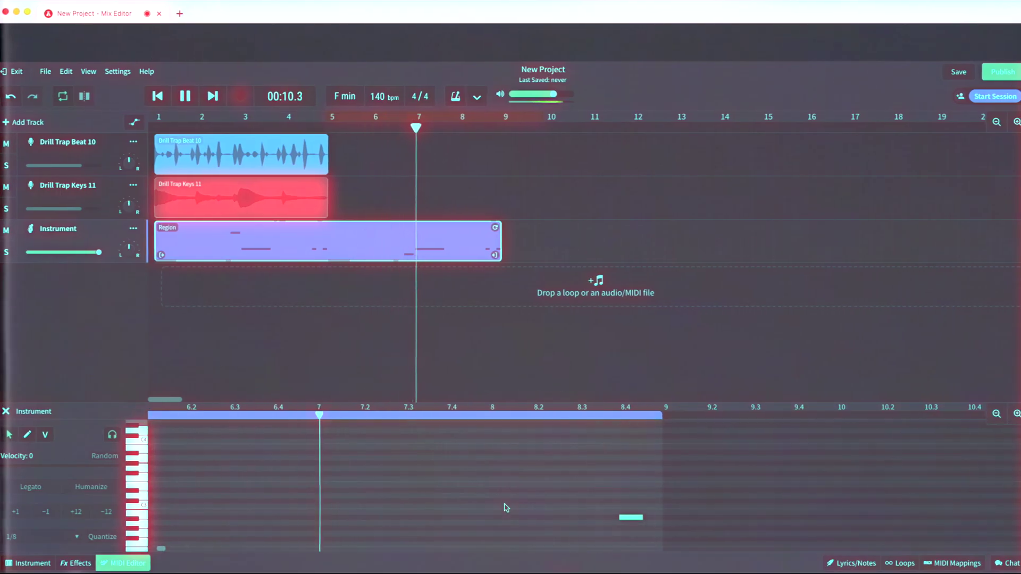
{"action": "key", "text": "space"}
{"action": "scroll", "coordinate": [539, 448], "scroll_direction": "up", "scroll_amount": 2}
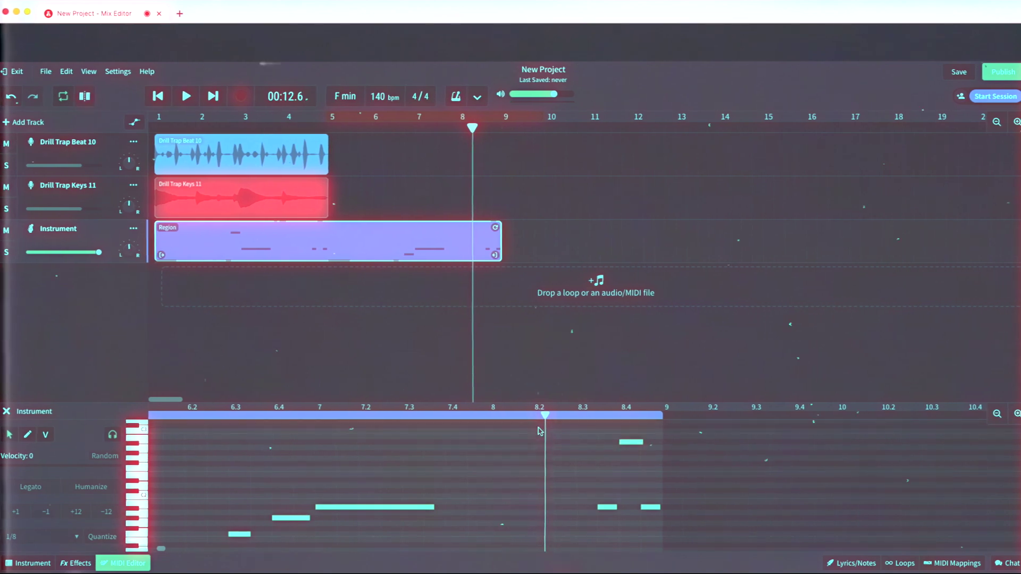
Rework the short notes at the end of bar 8 in the bass line and play the section back
{"action": "left_click", "coordinate": [540, 430]}
{"action": "left_click_drag", "start_coordinate": [540, 430], "coordinate": [541, 442]}
{"action": "left_click", "coordinate": [563, 452]}
{"action": "key", "text": "space"}
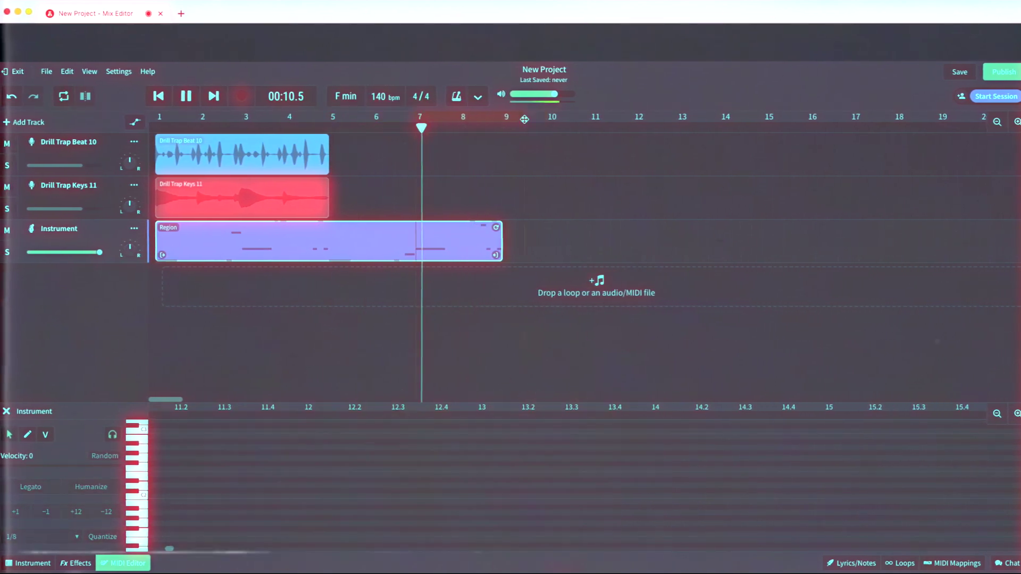
{"action": "key", "text": "space"}
{"action": "left_click", "coordinate": [249, 414]}
{"action": "left_click_drag", "start_coordinate": [469, 429], "coordinate": [490, 429]}
{"action": "left_click_drag", "start_coordinate": [580, 498], "coordinate": [554, 478]}
{"action": "key", "text": "space"}
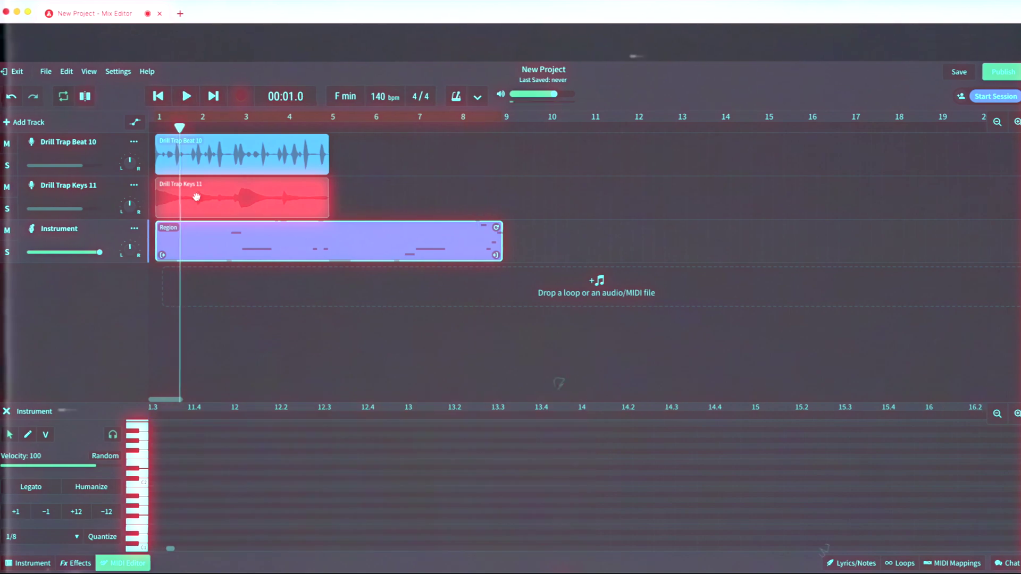
Loop the Drill Trap Beat 10 and Drill Trap Keys 11 regions out to bar 9 and play the arrangement
{"action": "left_click_drag", "start_coordinate": [328, 155], "coordinate": [501, 154]}
{"action": "left_click_drag", "start_coordinate": [327, 197], "coordinate": [497, 217]}
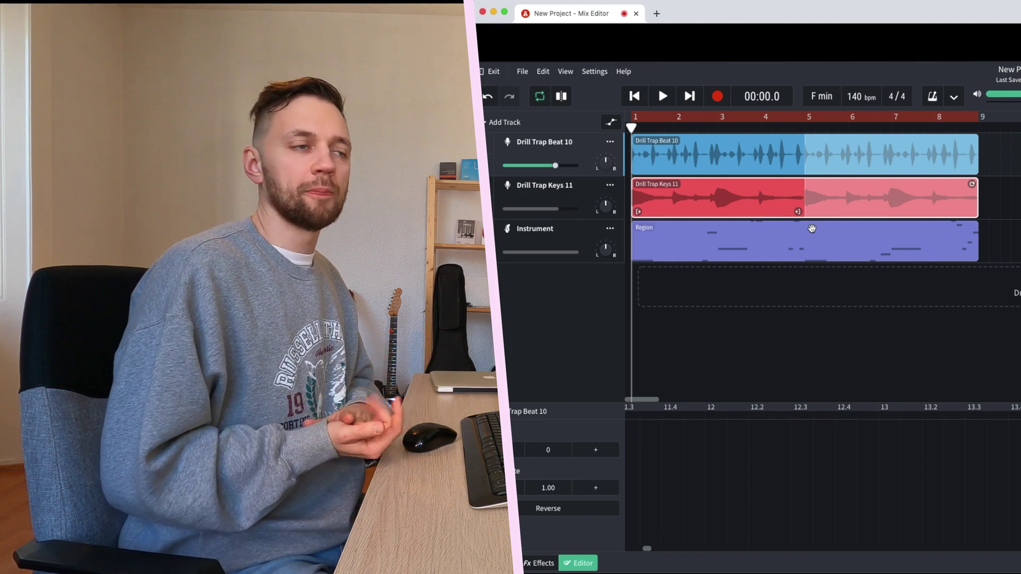
{"action": "key", "text": "space"}
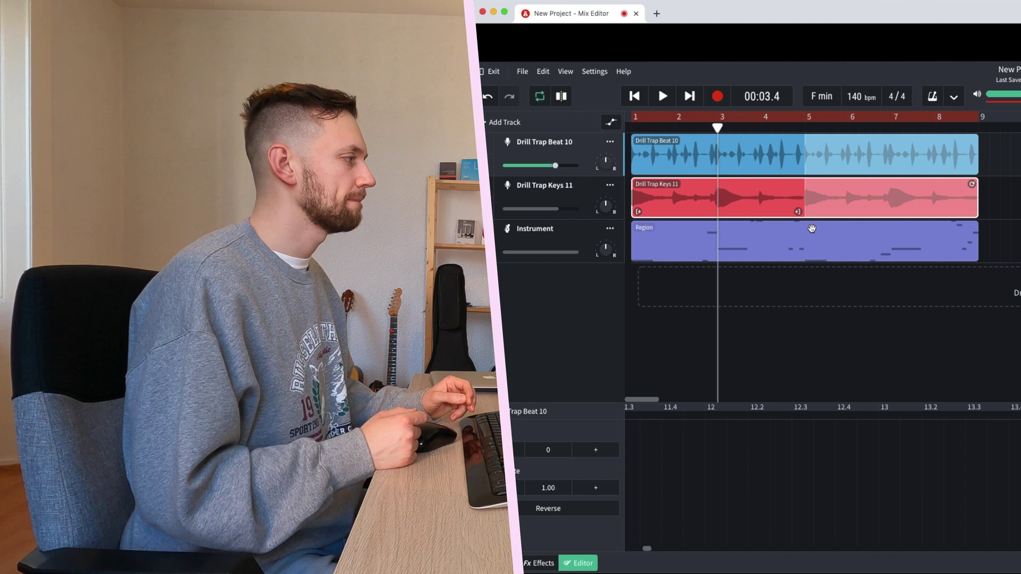
Set the playback loop to bars 7 to 9 and lower the short high bass note before 8.3 to around C2
{"action": "mouse_move", "coordinate": [575, 255]}
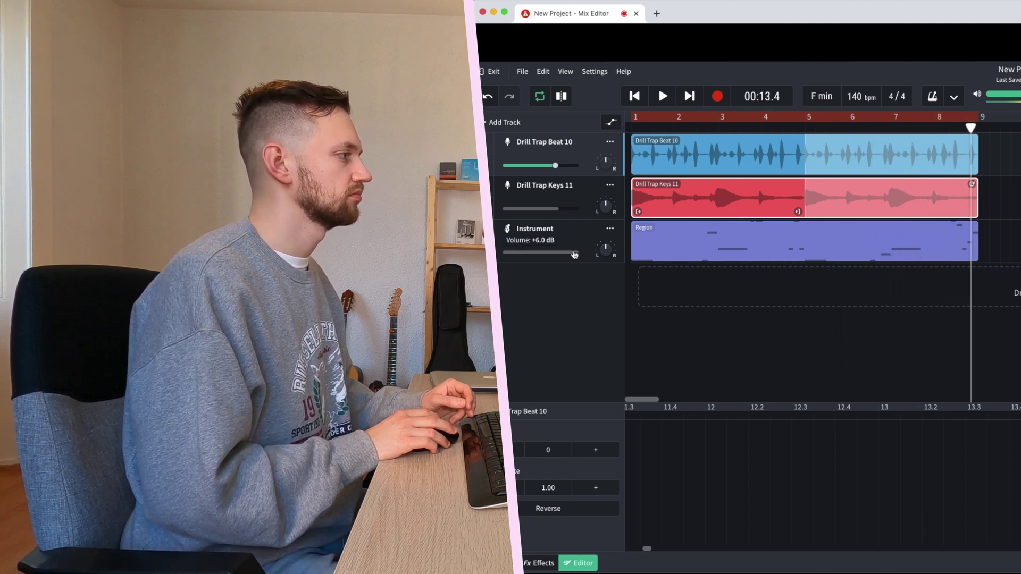
{"action": "left_click", "coordinate": [895, 118]}
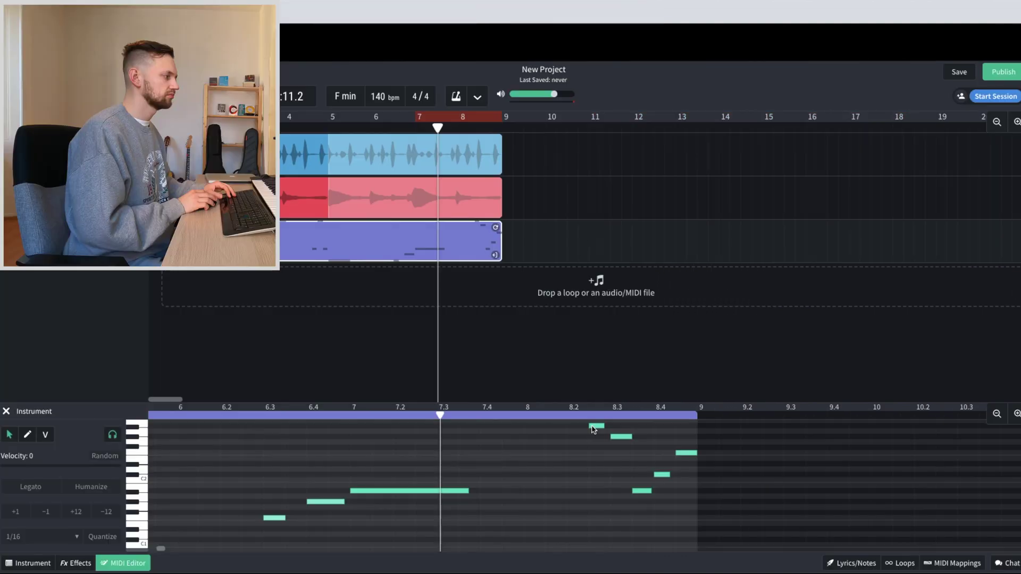
{"action": "left_click_drag", "start_coordinate": [595, 428], "coordinate": [593, 477]}
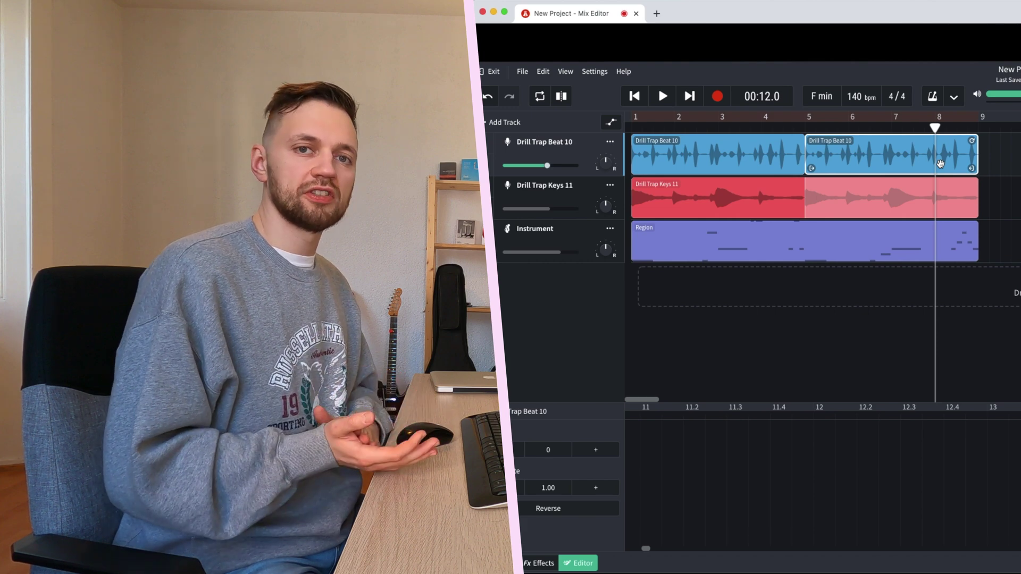
Split the repeated Drill Trap Beat 10 region at bar 8, rework its last half bar and play it back
{"action": "right_click", "coordinate": [940, 163]}
{"action": "left_click", "coordinate": [972, 237]}
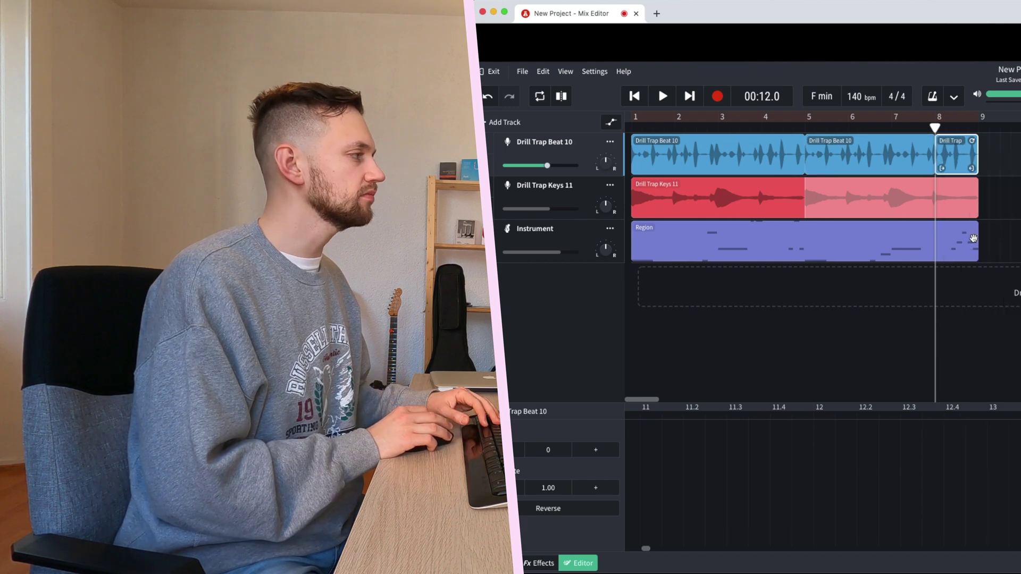
{"action": "key", "text": "space"}
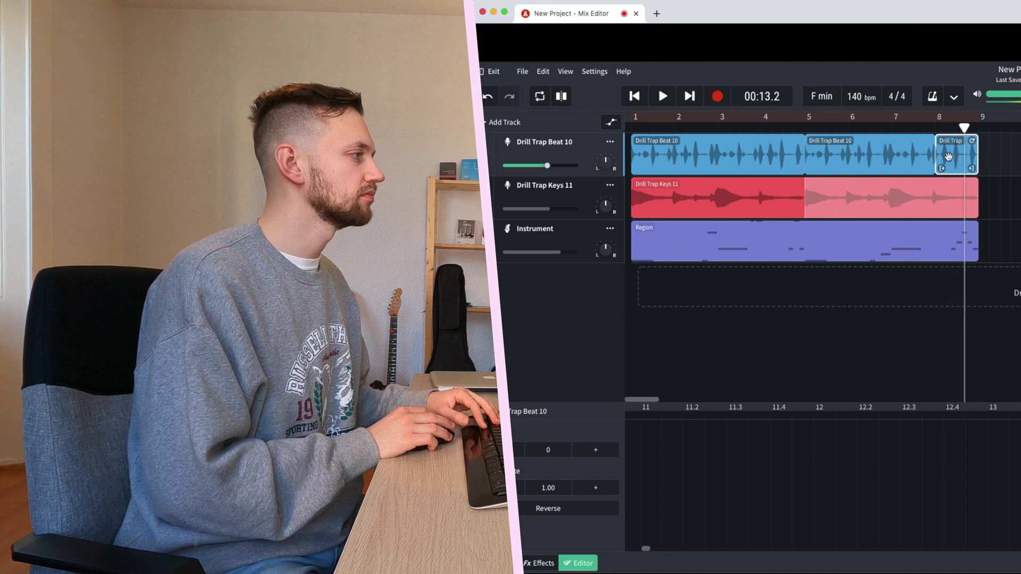
{"action": "key", "text": "space"}
{"action": "left_click_drag", "start_coordinate": [964, 157], "coordinate": [977, 155]}
{"action": "key", "text": "space"}
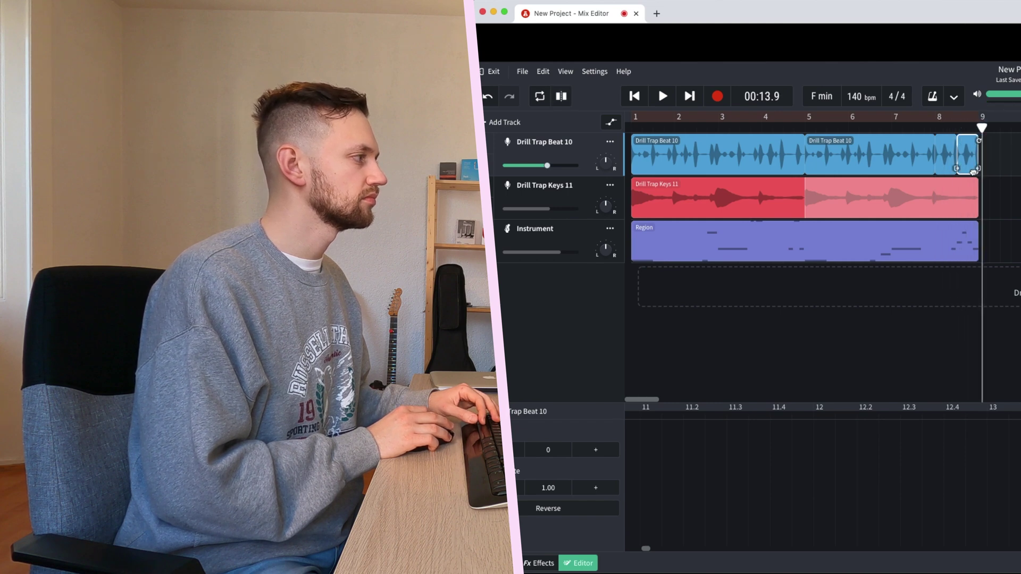
Turn on loop playback and audition the chopped drum ending around bar 8
{"action": "key", "text": "l"}
{"action": "left_click", "coordinate": [923, 124]}
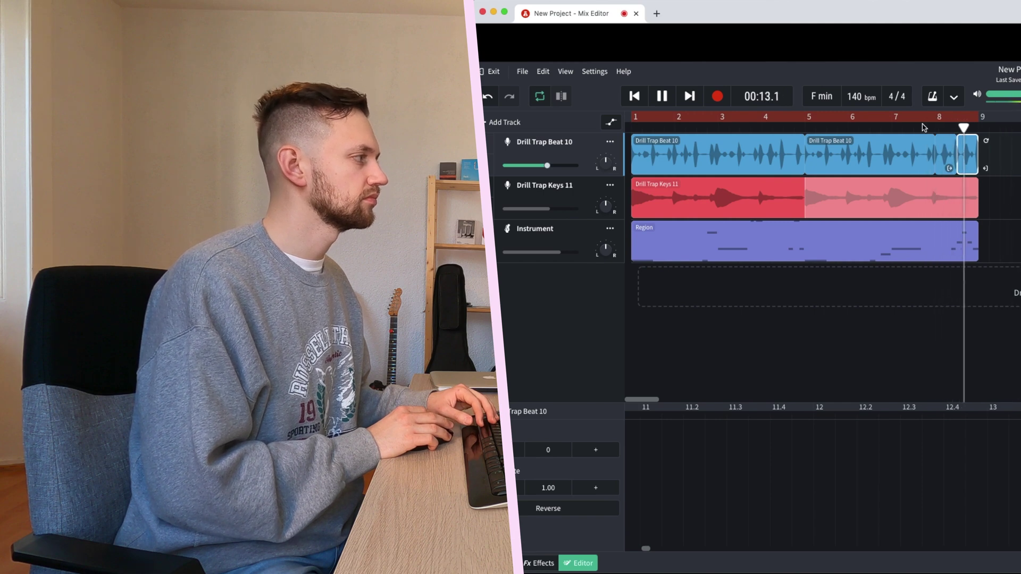
{"action": "left_click", "coordinate": [917, 128]}
{"action": "key", "text": "space"}
{"action": "key", "text": "space"}
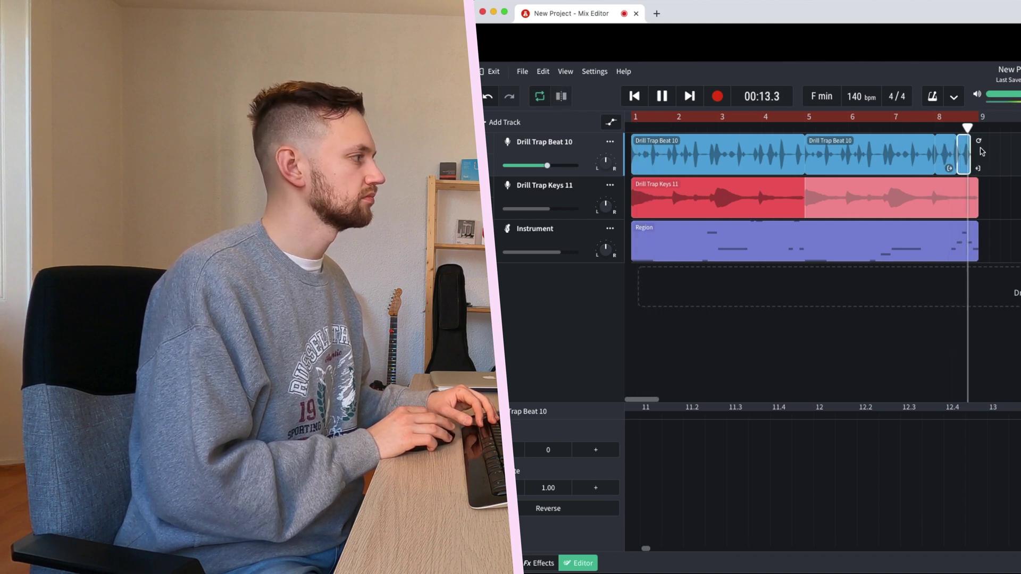
{"action": "left_click", "coordinate": [939, 129]}
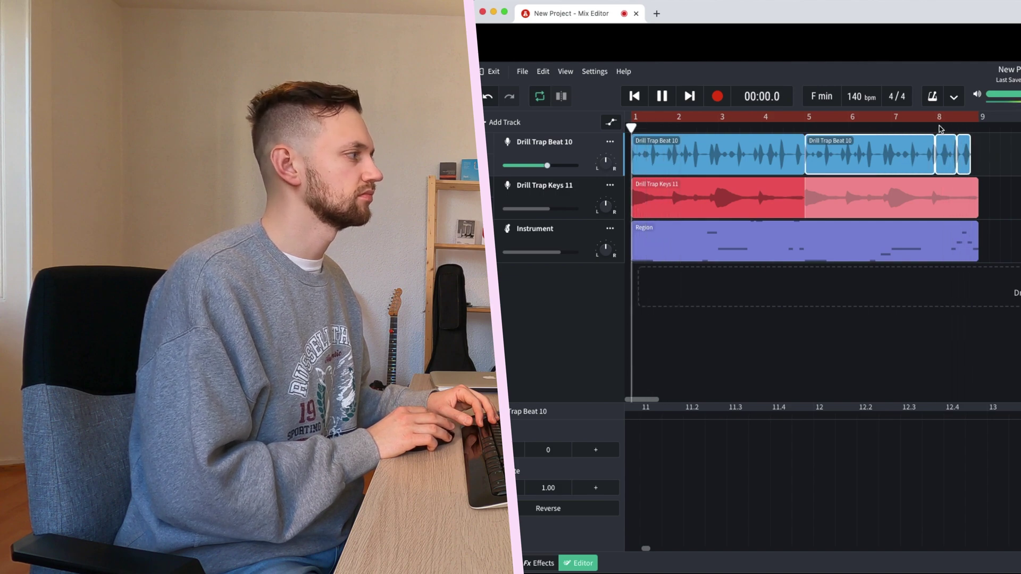
{"action": "key", "text": "space"}
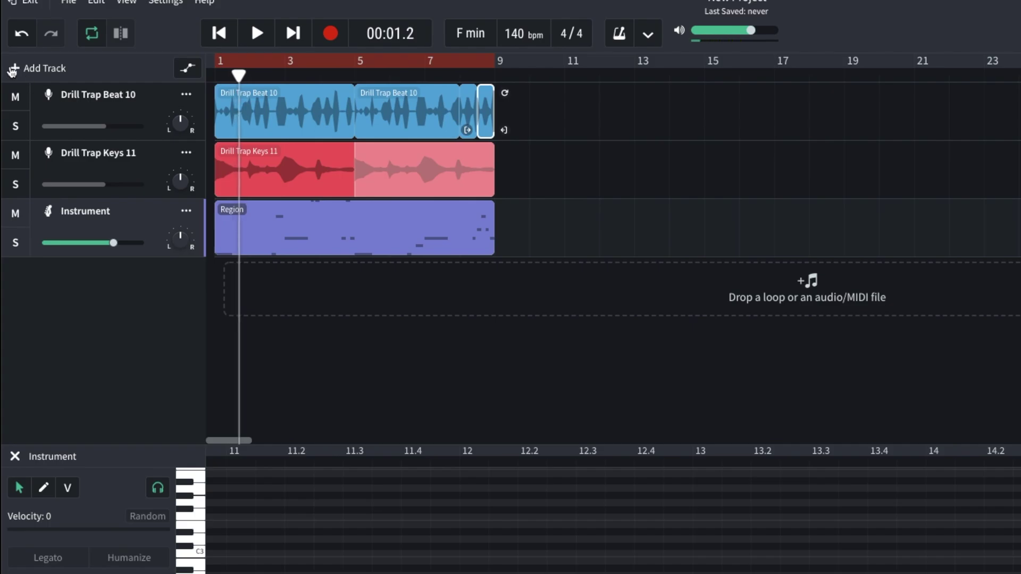
Add a second instrument track and preview the Drill Trap FX loops in the Drill pack
{"action": "left_click", "coordinate": [12, 70]}
{"action": "left_click", "coordinate": [433, 297]}
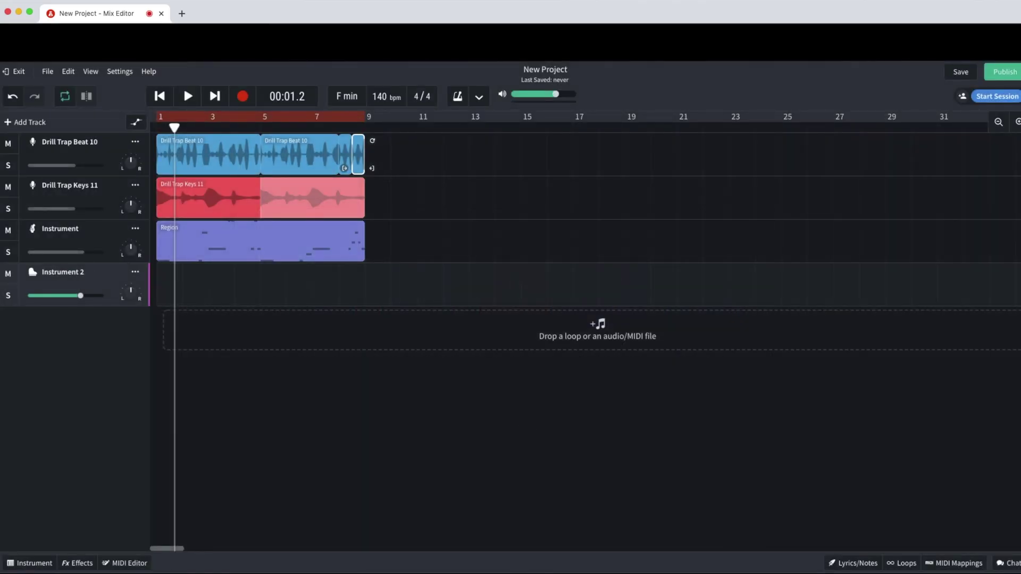
{"action": "left_click", "coordinate": [901, 563]}
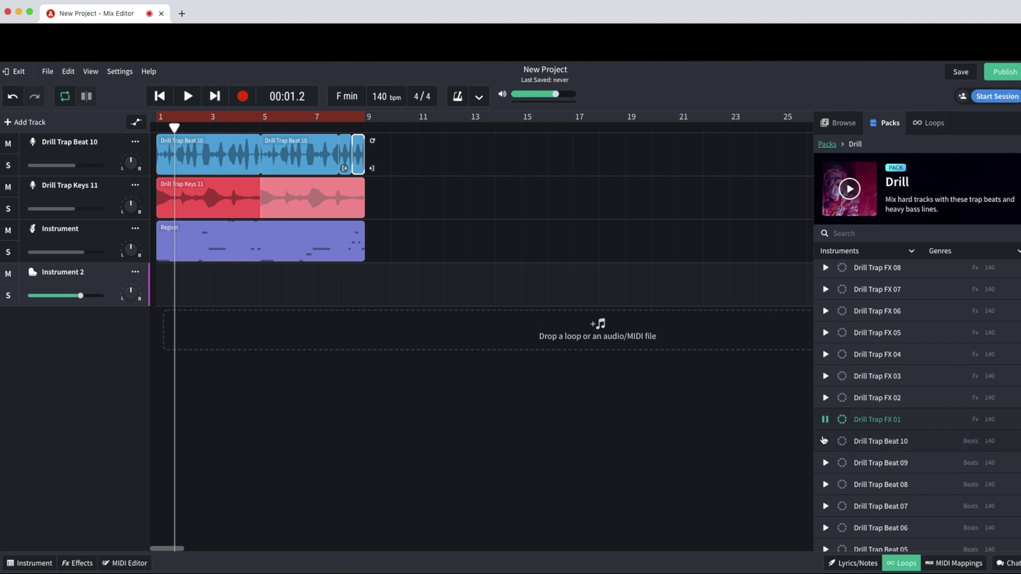
{"action": "scroll", "coordinate": [826, 334], "scroll_direction": "up", "scroll_amount": 3}
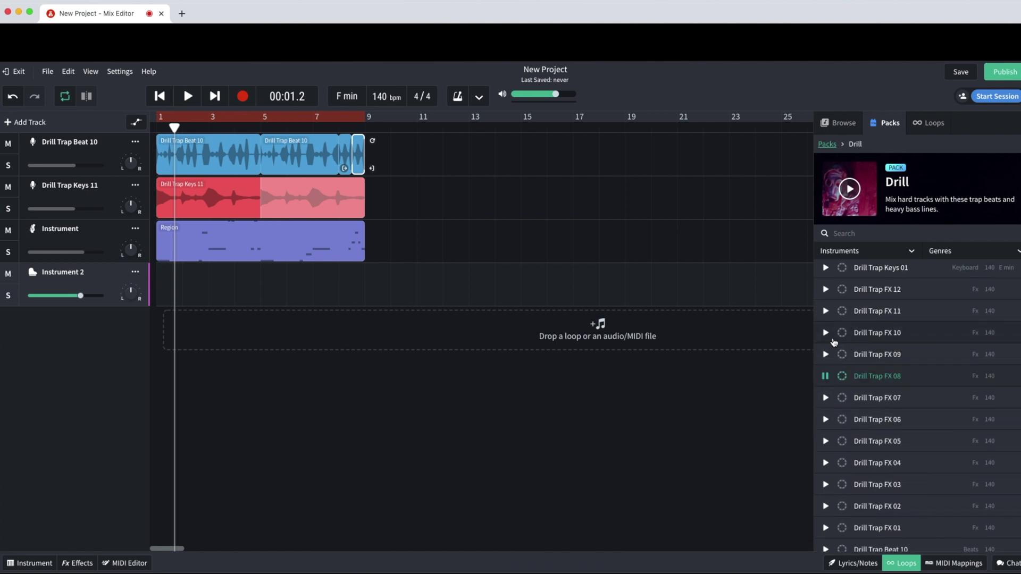
{"action": "scroll", "coordinate": [826, 334], "scroll_direction": "up", "scroll_amount": 1}
{"action": "left_click", "coordinate": [824, 321]}
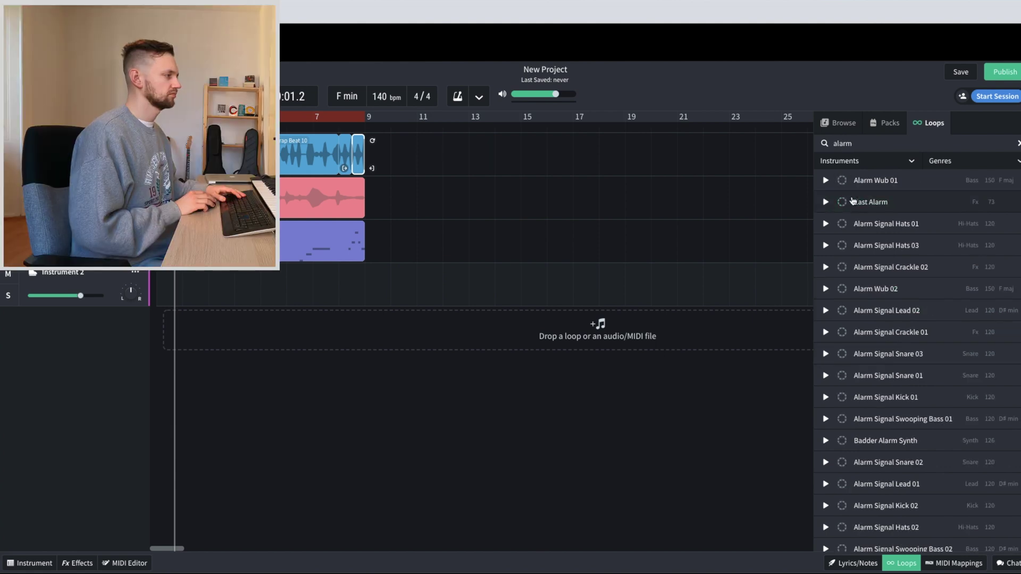
Place the East Alarm loop from an alarm search at bar 1 on its own track and lower that track's volume
{"action": "left_click_drag", "start_coordinate": [863, 200], "coordinate": [180, 328]}
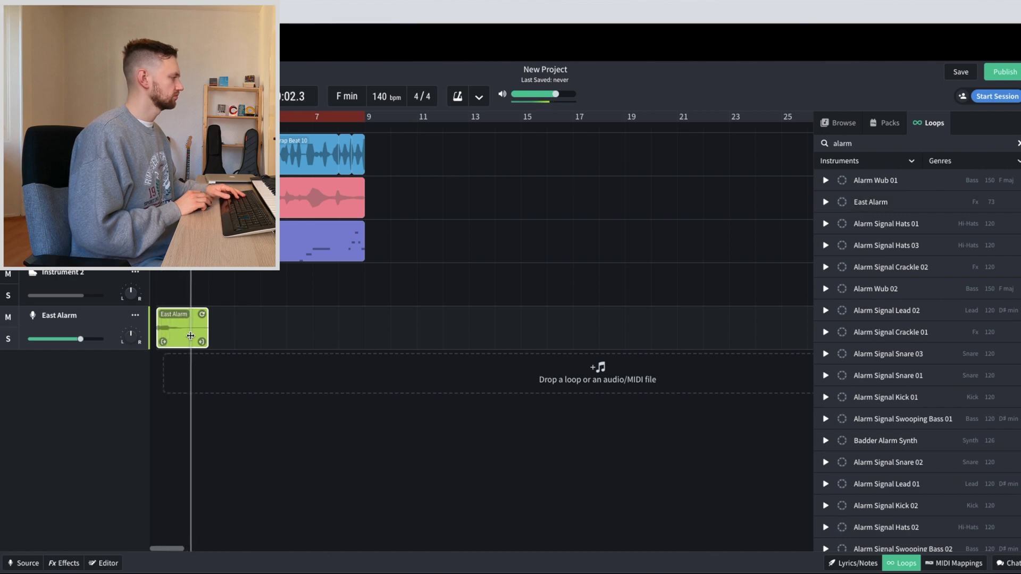
{"action": "left_click_drag", "start_coordinate": [89, 343], "coordinate": [81, 335]}
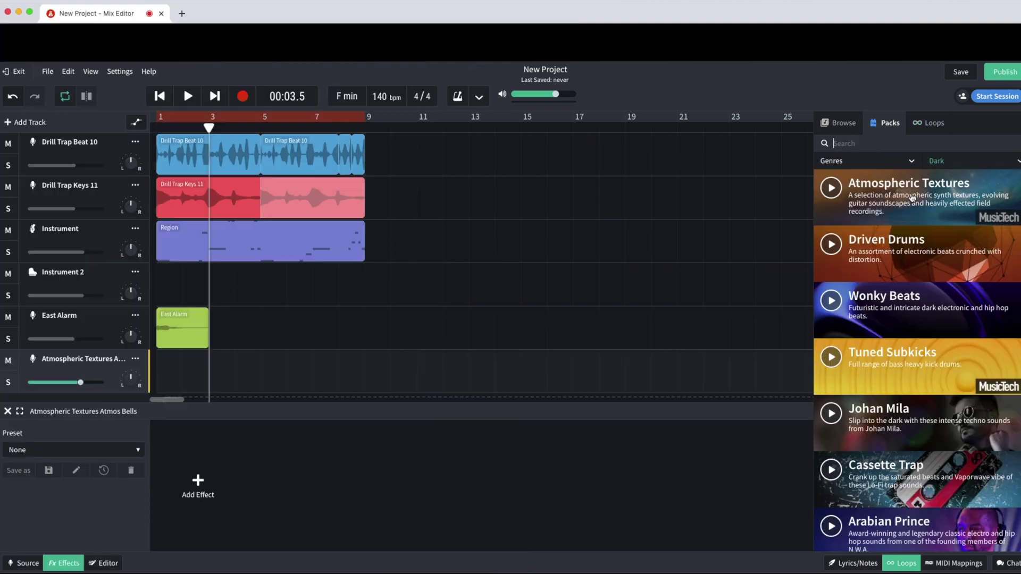
Add Atmospheric Textures Atmos Bells from the Atmospheric Textures pack on a new track and trim it to a short hit in bar 2
{"action": "left_click", "coordinate": [912, 197]}
{"action": "scroll", "coordinate": [848, 405], "scroll_direction": "down", "scroll_amount": 10}
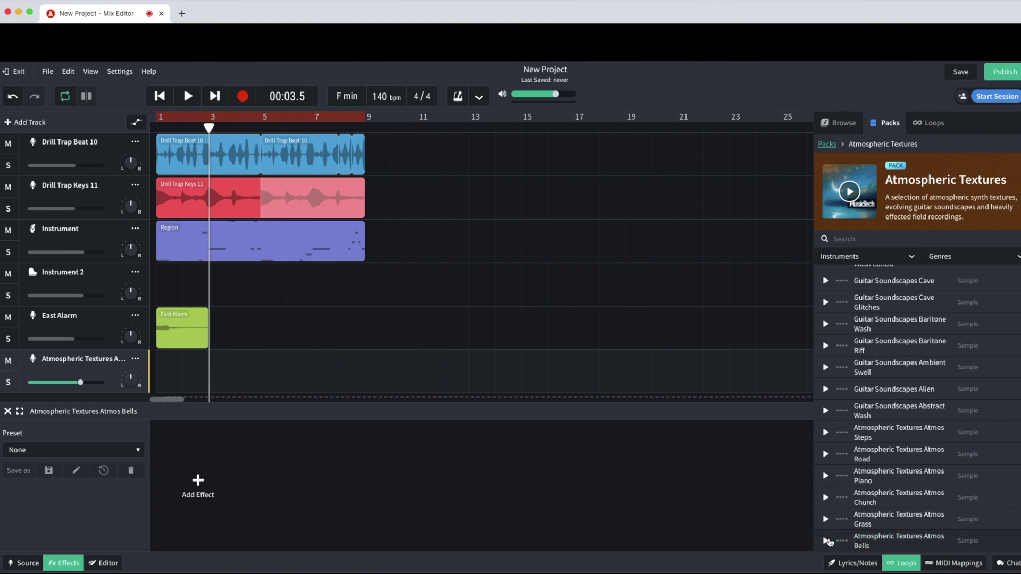
{"action": "left_click_drag", "start_coordinate": [828, 541], "coordinate": [184, 377]}
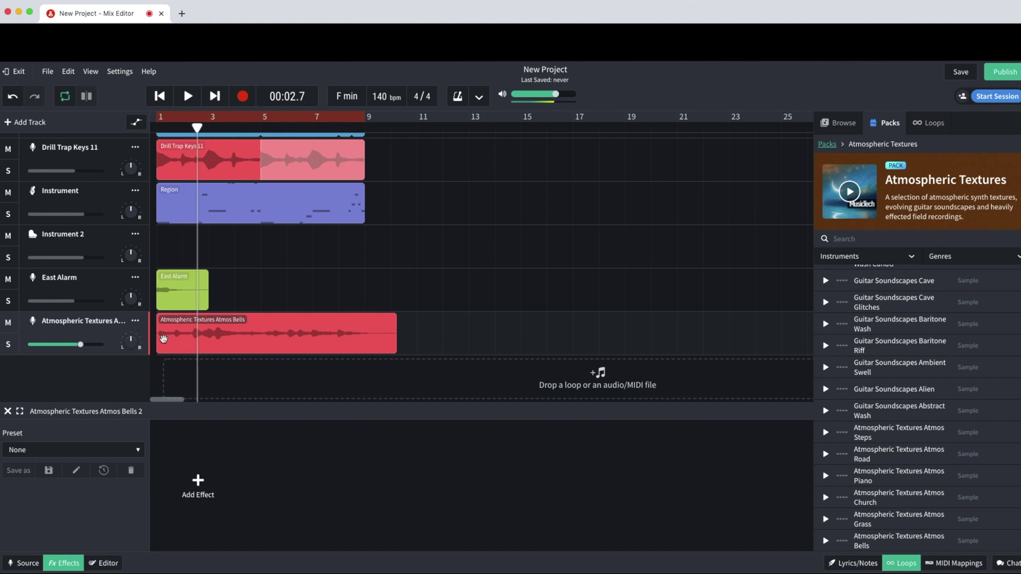
{"action": "left_click_drag", "start_coordinate": [163, 339], "coordinate": [202, 346]}
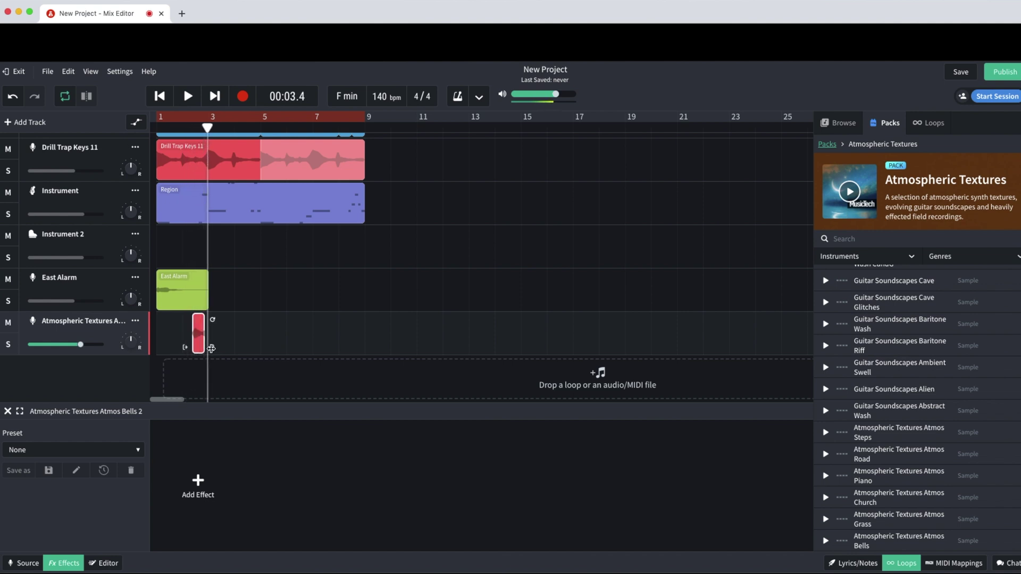
Add the Space Maker reverb to the Atmos Bells track with the Large Hall setting and a high mix, and audition it
{"action": "left_click", "coordinate": [198, 482]}
{"action": "mouse_move", "coordinate": [180, 513]}
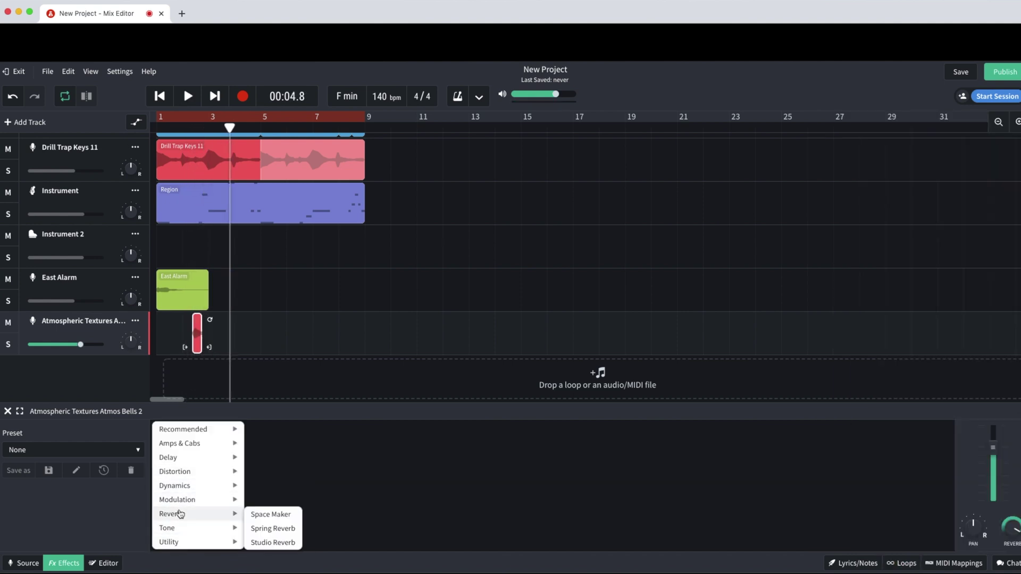
{"action": "left_click", "coordinate": [271, 514]}
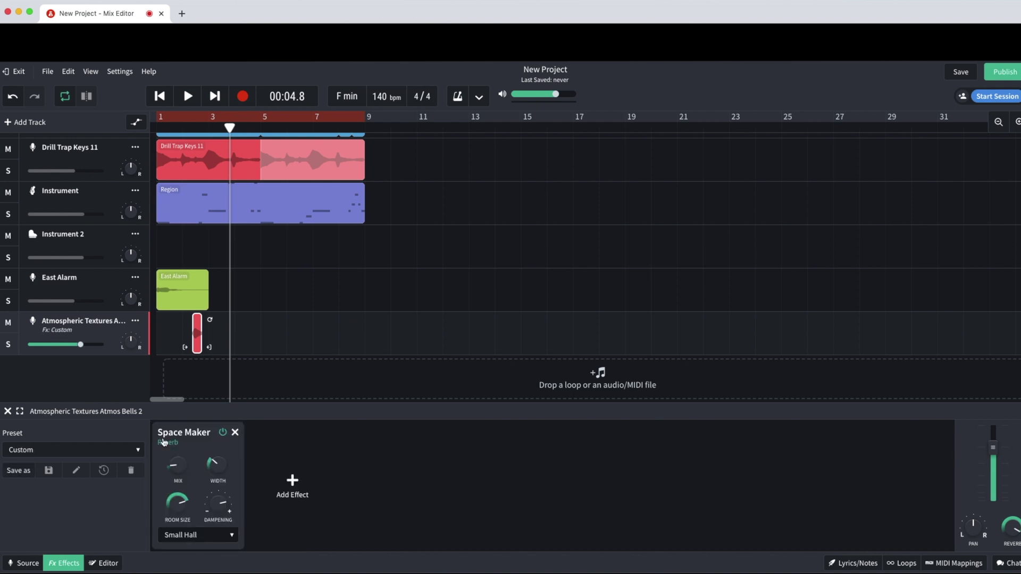
{"action": "left_click", "coordinate": [179, 540]}
{"action": "left_click", "coordinate": [182, 561]}
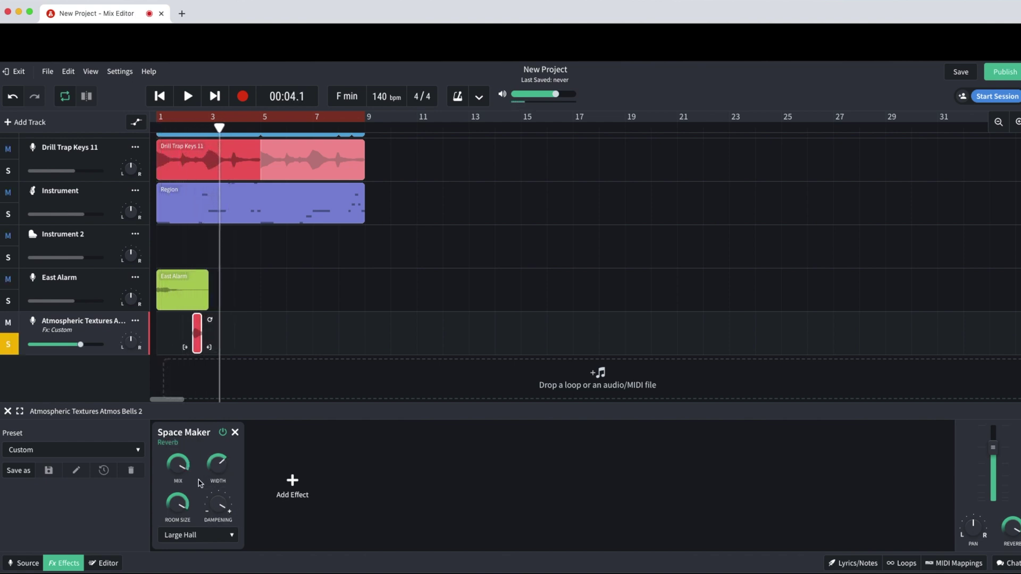
{"action": "key", "text": "space"}
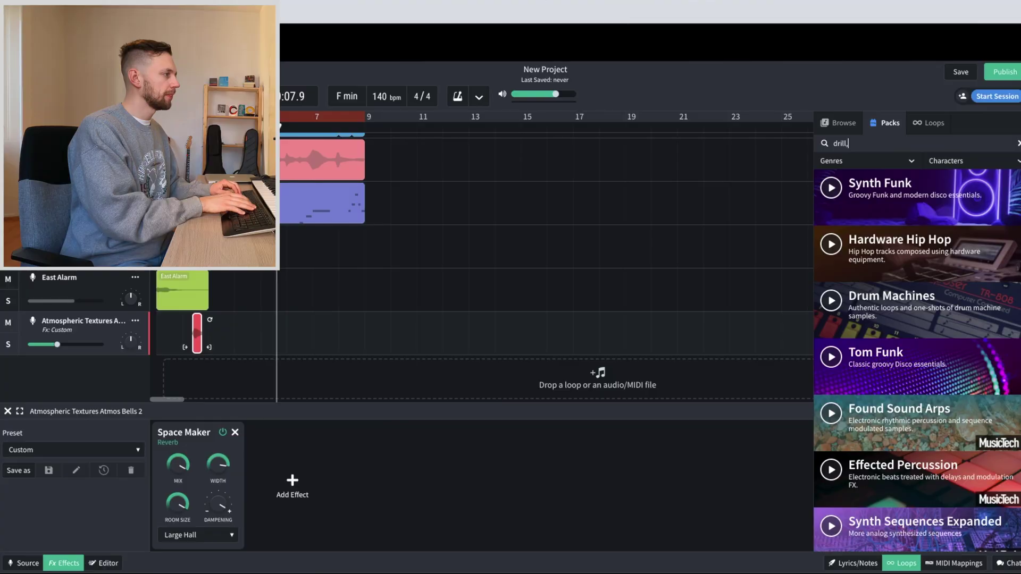
Search the packs for drill, open the Drill pack and preview its Drill Trap Percussion loops
{"action": "type", "text": "drill"}
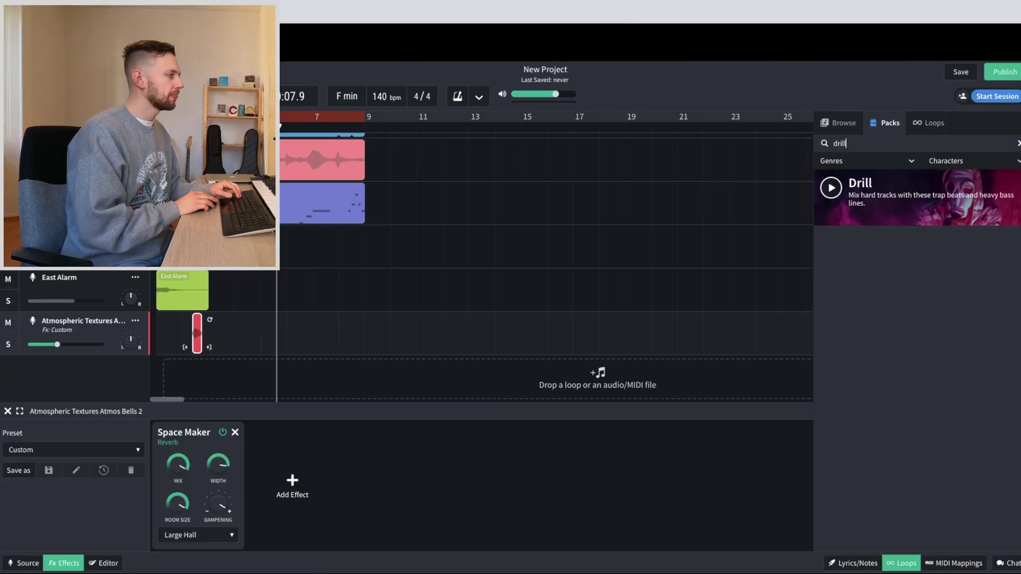
{"action": "left_click", "coordinate": [930, 191]}
{"action": "left_click", "coordinate": [824, 279]}
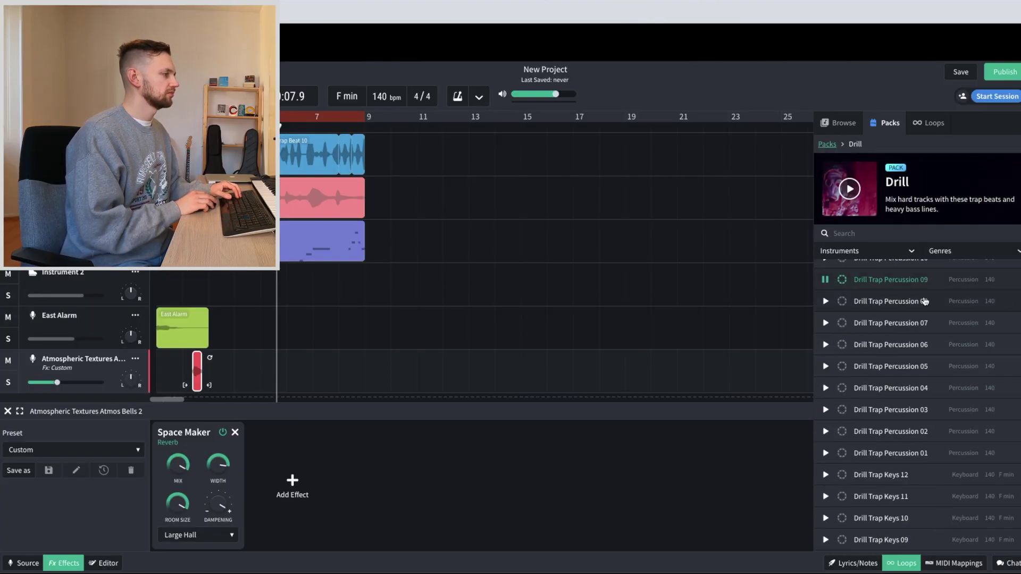
{"action": "scroll", "coordinate": [824, 306], "scroll_direction": "up", "scroll_amount": 1}
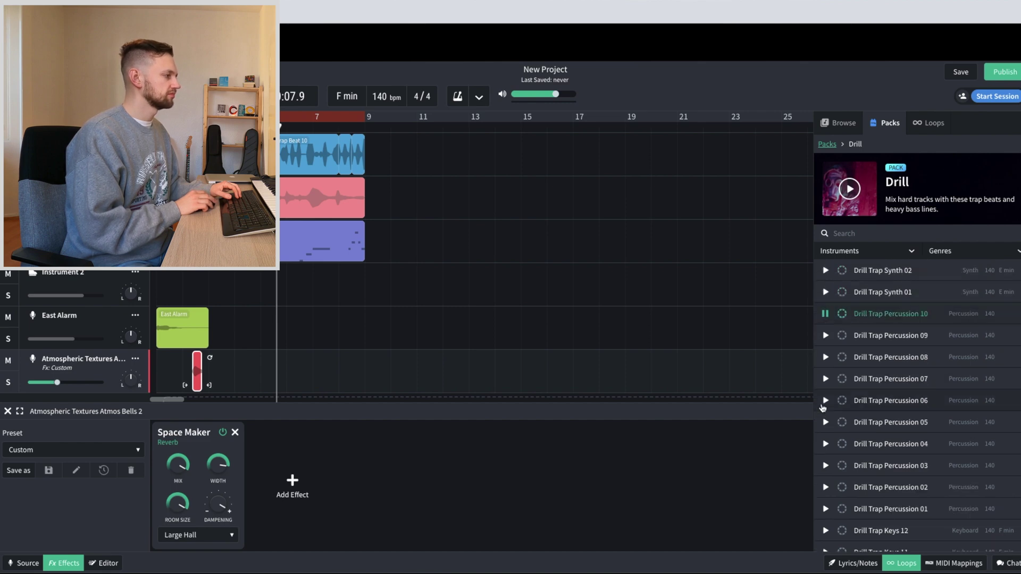
{"action": "left_click", "coordinate": [825, 487]}
{"action": "left_click", "coordinate": [825, 508]}
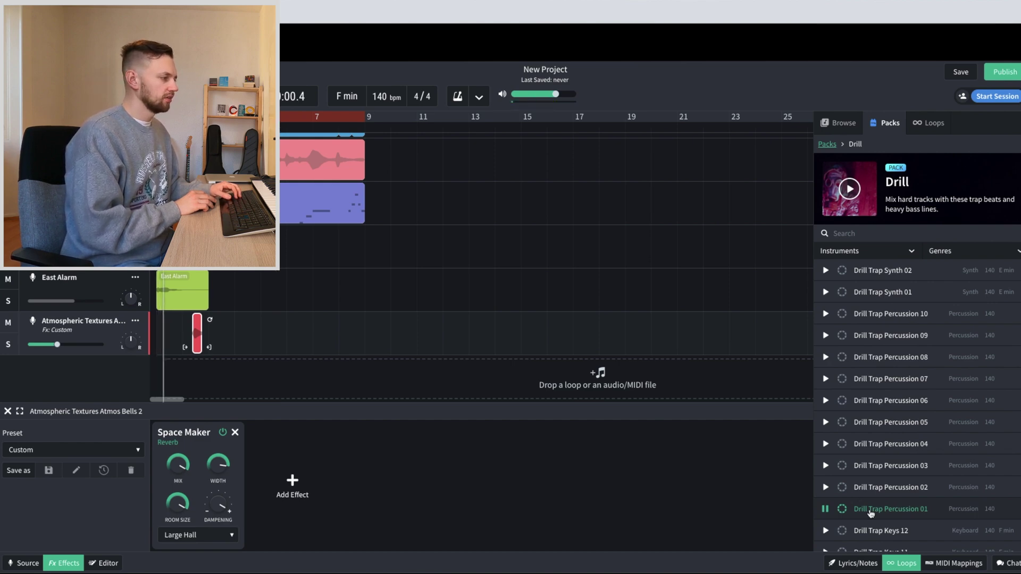
Place Drill Trap Percussion 01 on a new track trimmed to a half-bar hit ending at bar 3, and copy it to just before bar 7
{"action": "left_click_drag", "start_coordinate": [870, 513], "coordinate": [182, 382]}
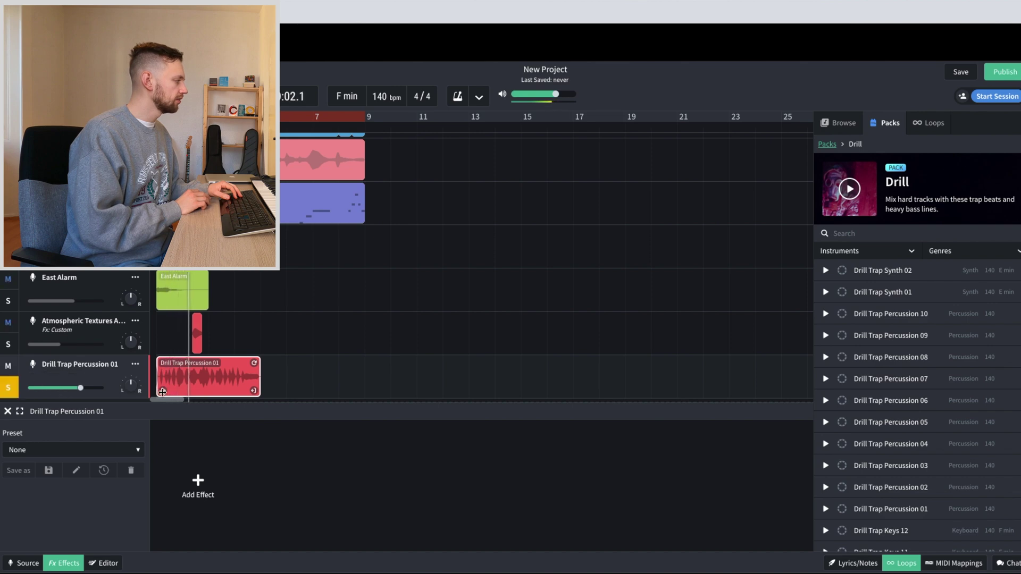
{"action": "left_click_drag", "start_coordinate": [163, 391], "coordinate": [196, 390]}
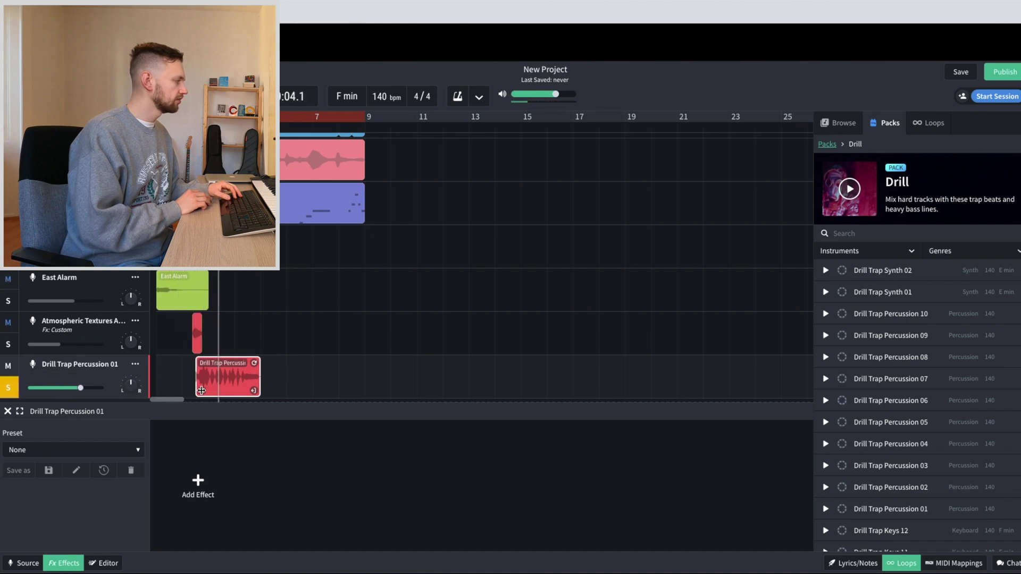
{"action": "left_click_drag", "start_coordinate": [256, 392], "coordinate": [207, 394]}
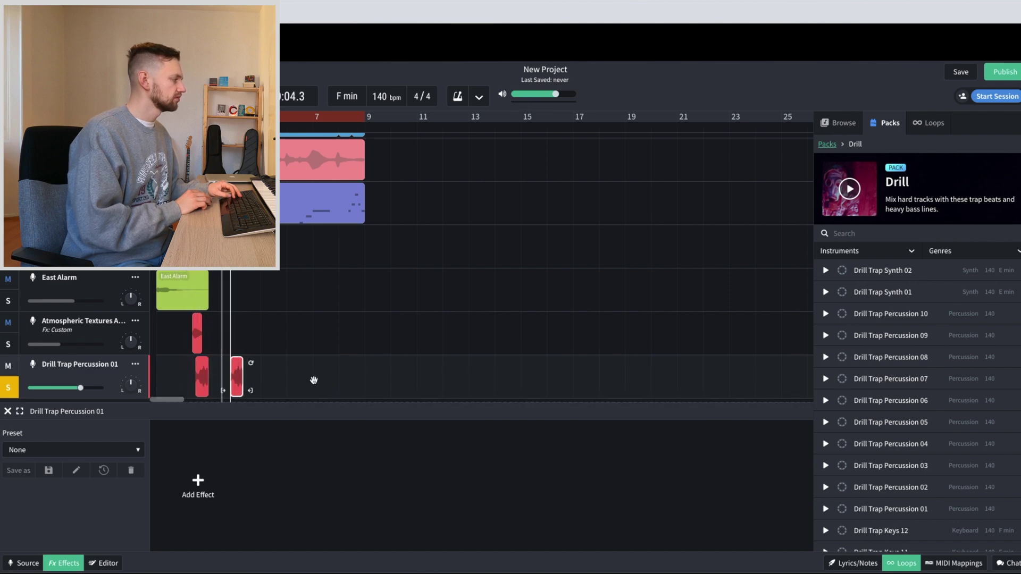
{"action": "left_click_drag", "start_coordinate": [314, 380], "coordinate": [359, 380]}
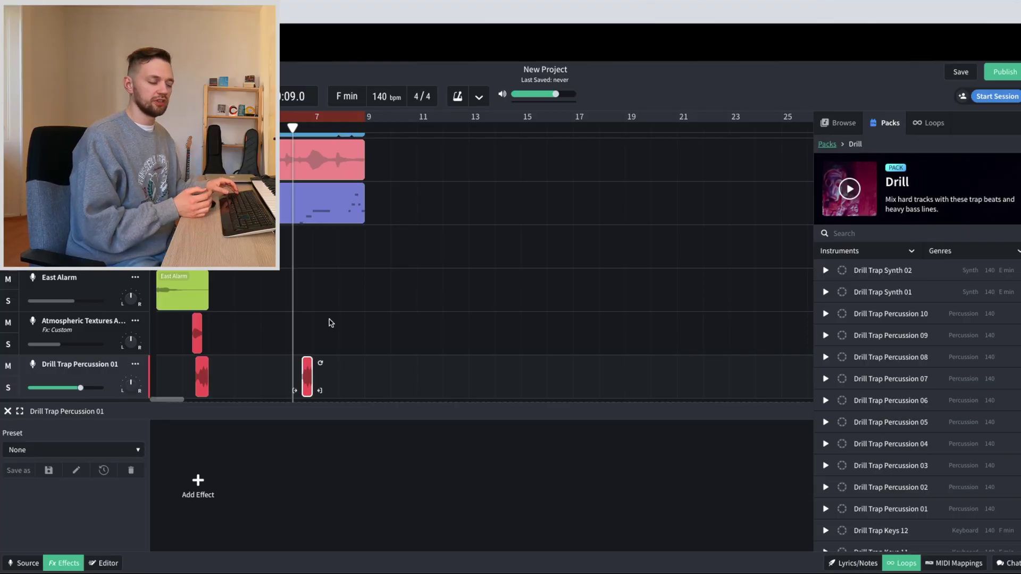
Show track automation, switch the Drill Trap Percussion 01 lane to Pan and add pan points across its hit before bar 3
{"action": "key", "text": "a"}
{"action": "left_click", "coordinate": [53, 426]}
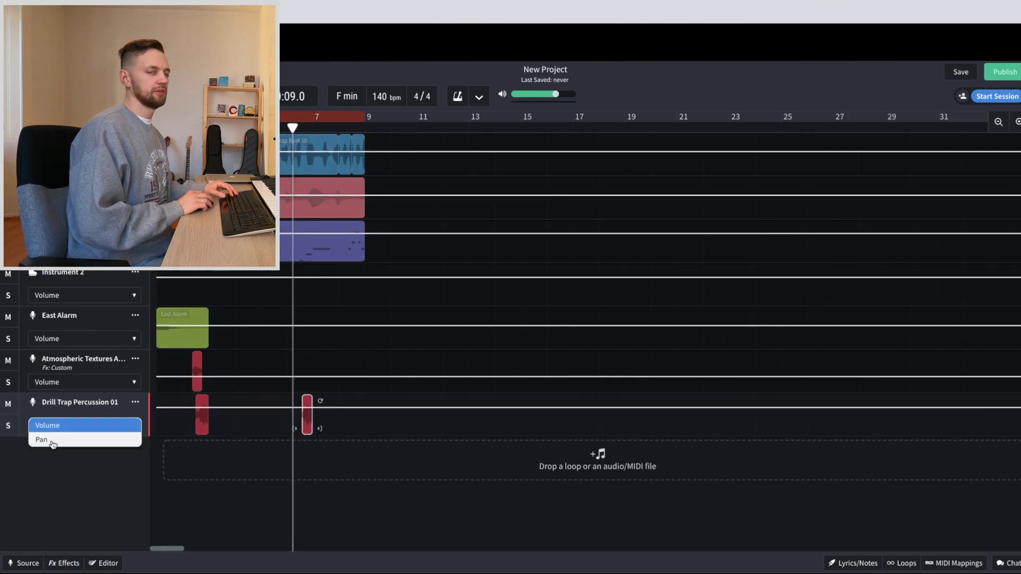
{"action": "left_click", "coordinate": [53, 439]}
{"action": "scroll", "coordinate": [331, 417], "scroll_direction": "up", "scroll_amount": 10}
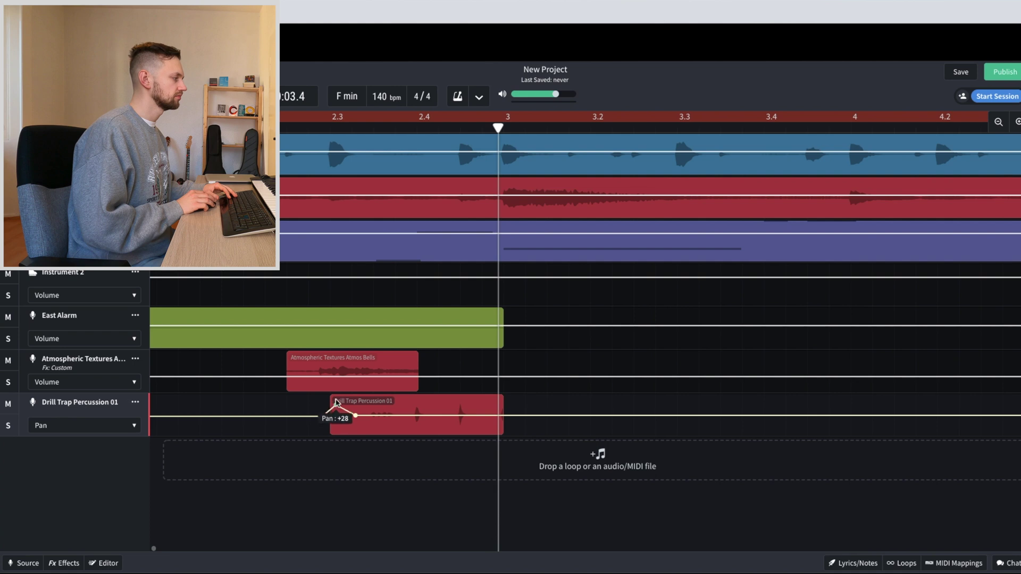
{"action": "left_click_drag", "start_coordinate": [325, 419], "coordinate": [410, 416]}
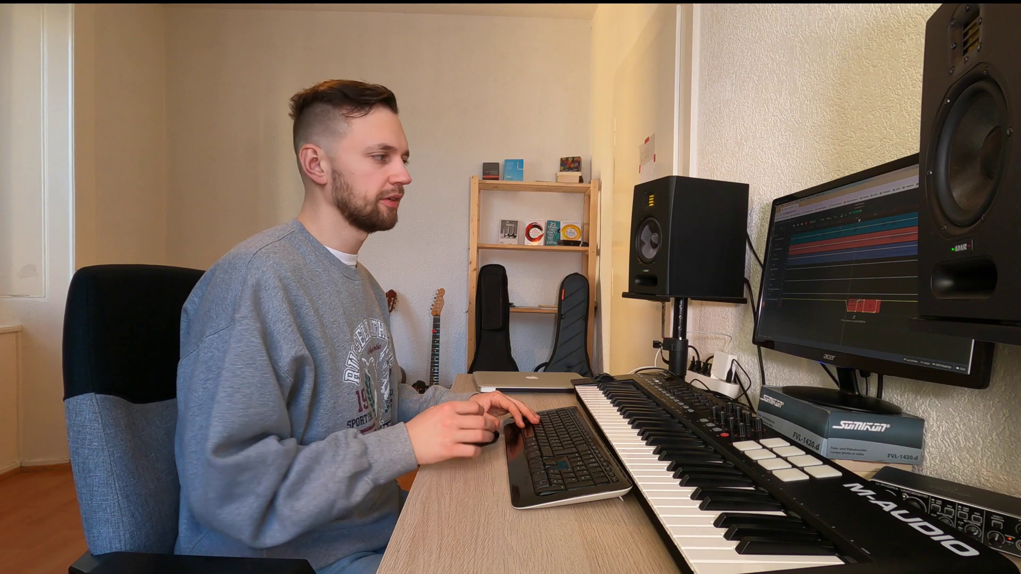
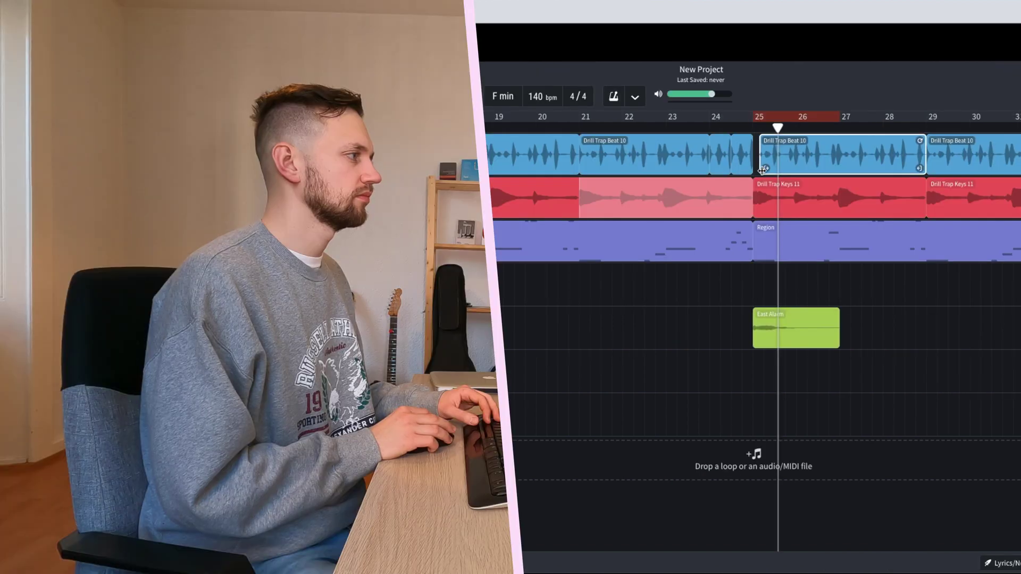
Trim about half a bar off the start of the Drill Trap Beat 10 region at bar 25 and audition the transition
{"action": "key", "text": "space"}
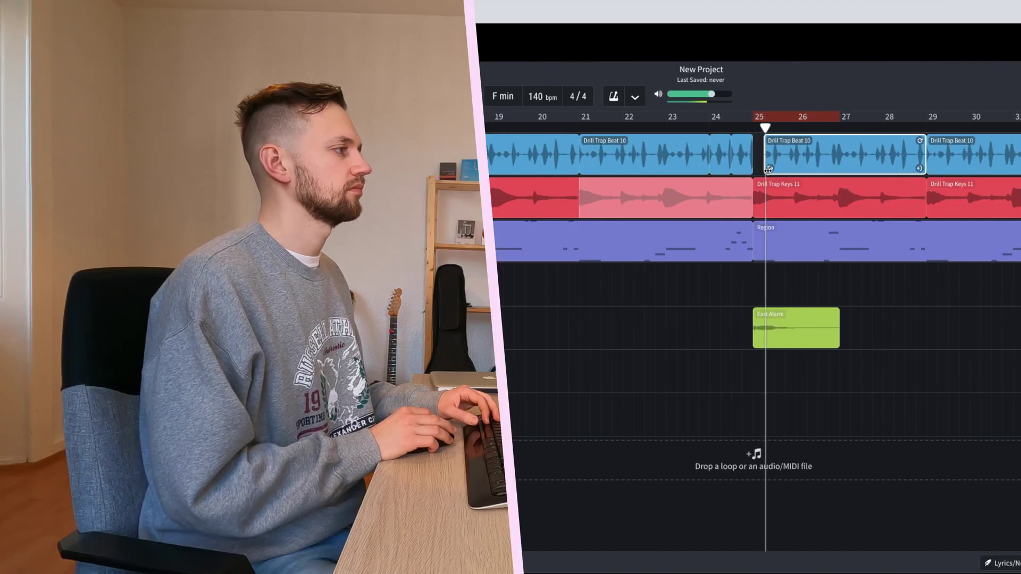
{"action": "key", "text": "space"}
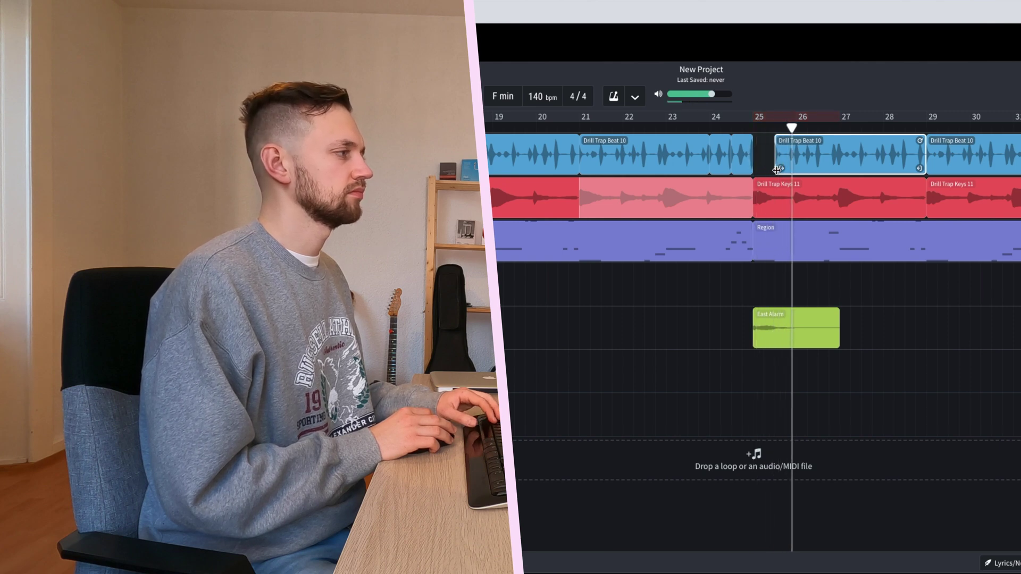
{"action": "left_click", "coordinate": [736, 133]}
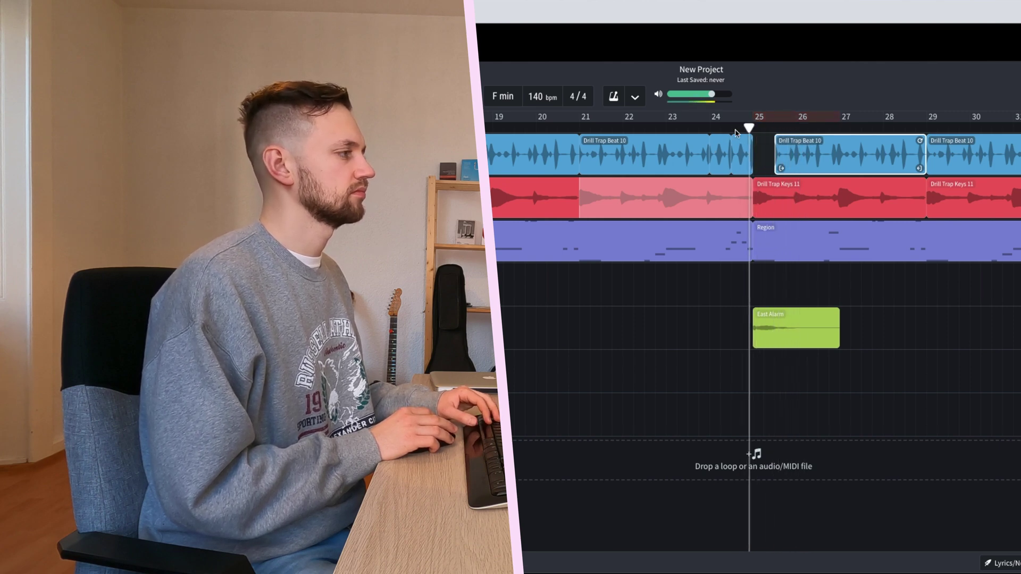
{"action": "scroll", "coordinate": [734, 155], "scroll_direction": "right", "scroll_amount": 5}
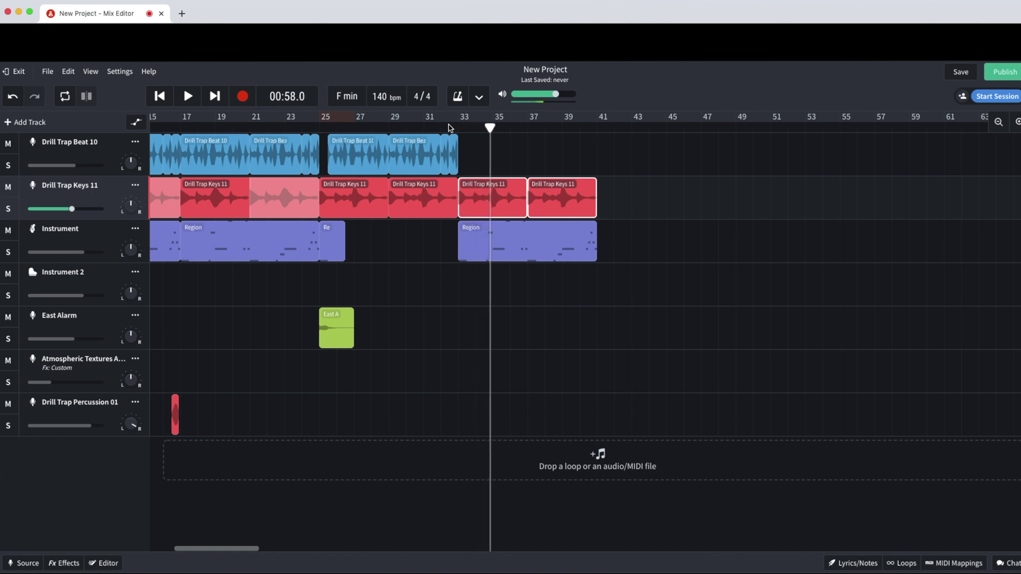
Preview the Drill pack's percussion loops and place Drill Trap Percussion 02 on a new track at bar 37
{"action": "scroll", "coordinate": [448, 127], "scroll_direction": "left", "scroll_amount": 3}
{"action": "scroll", "coordinate": [448, 128], "scroll_direction": "right", "scroll_amount": 3}
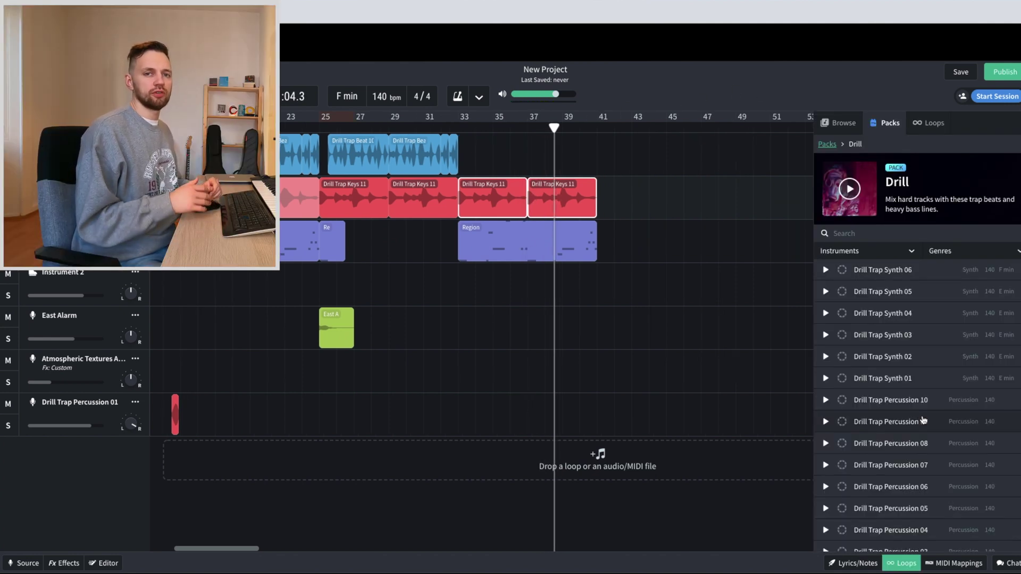
{"action": "left_click", "coordinate": [825, 421]}
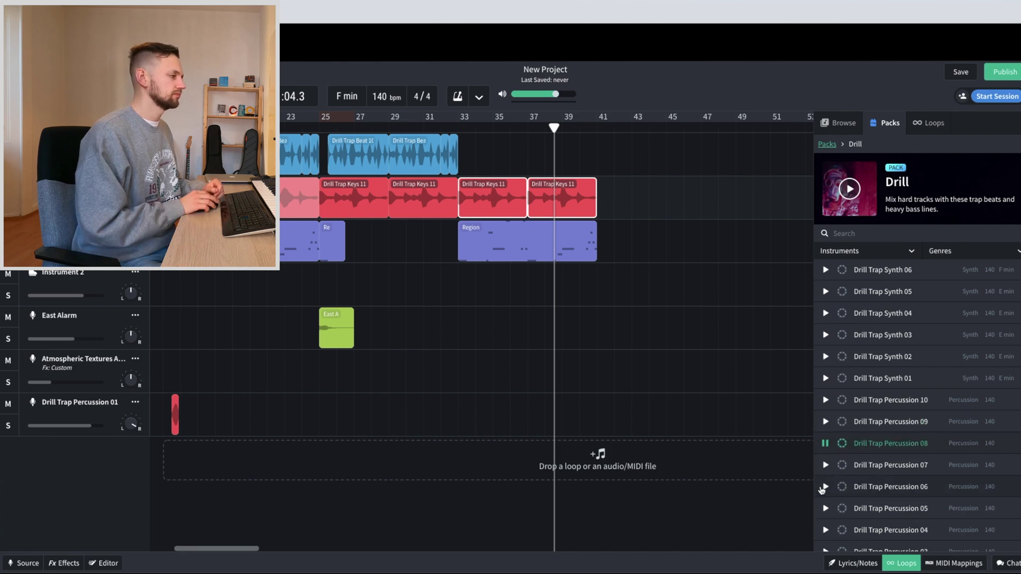
{"action": "scroll", "coordinate": [822, 490], "scroll_direction": "down", "scroll_amount": 2}
{"action": "left_click", "coordinate": [825, 442]}
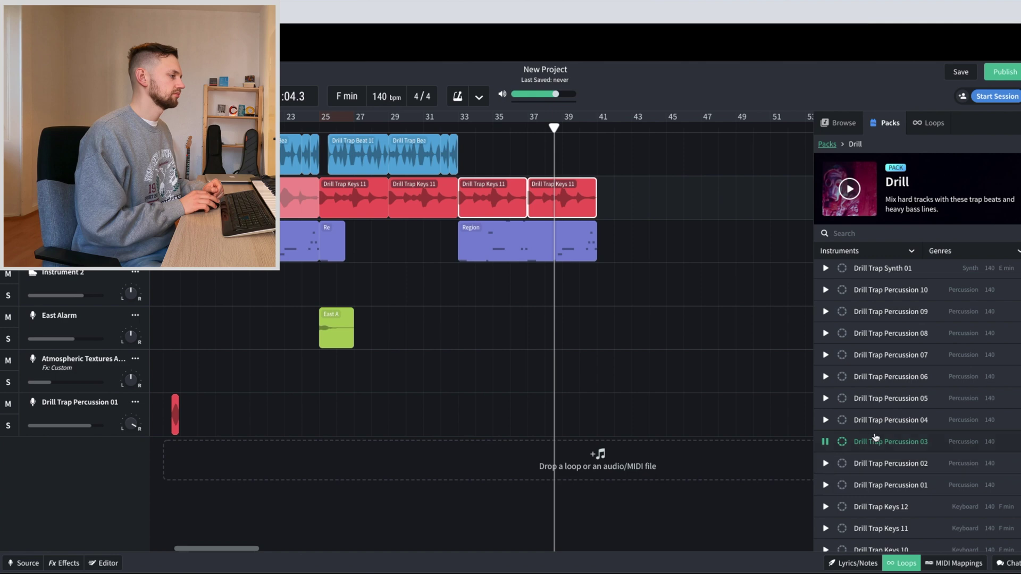
{"action": "left_click", "coordinate": [825, 464]}
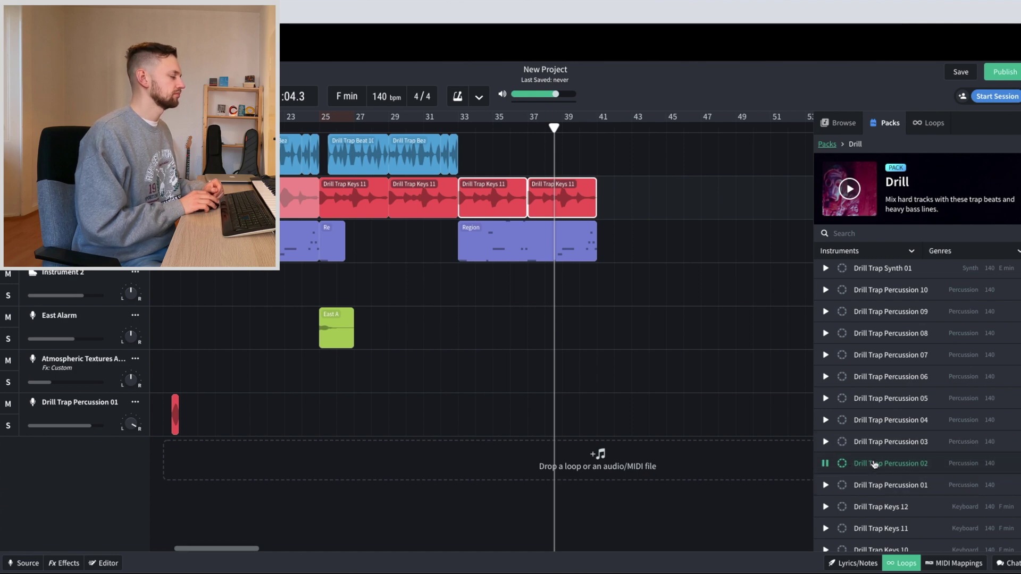
{"action": "left_click_drag", "start_coordinate": [875, 464], "coordinate": [553, 197]}
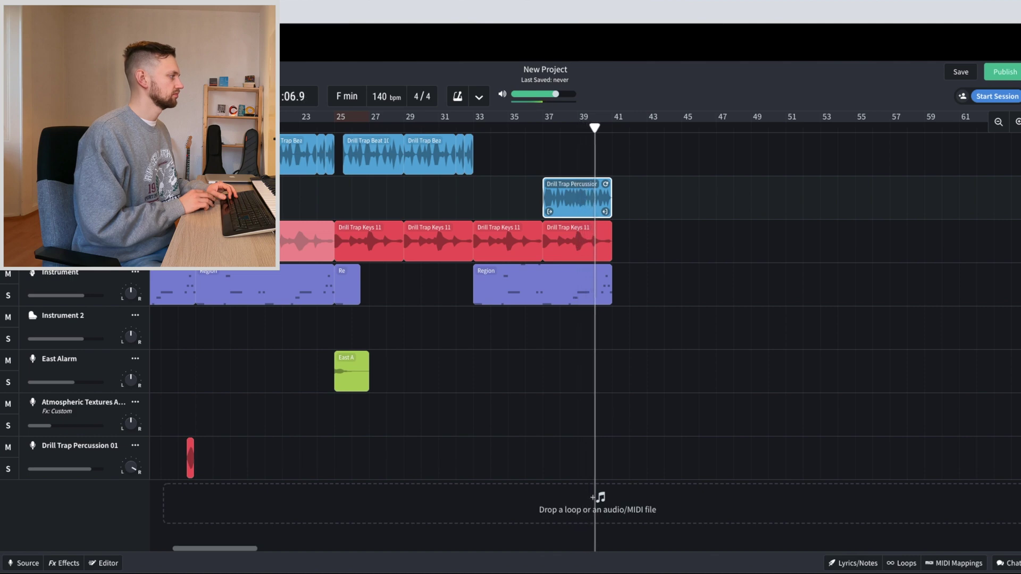
Audition the transition into the section at bar 41 and play the full arrangement from the start
{"action": "scroll", "coordinate": [496, 247], "scroll_direction": "up", "scroll_amount": 3}
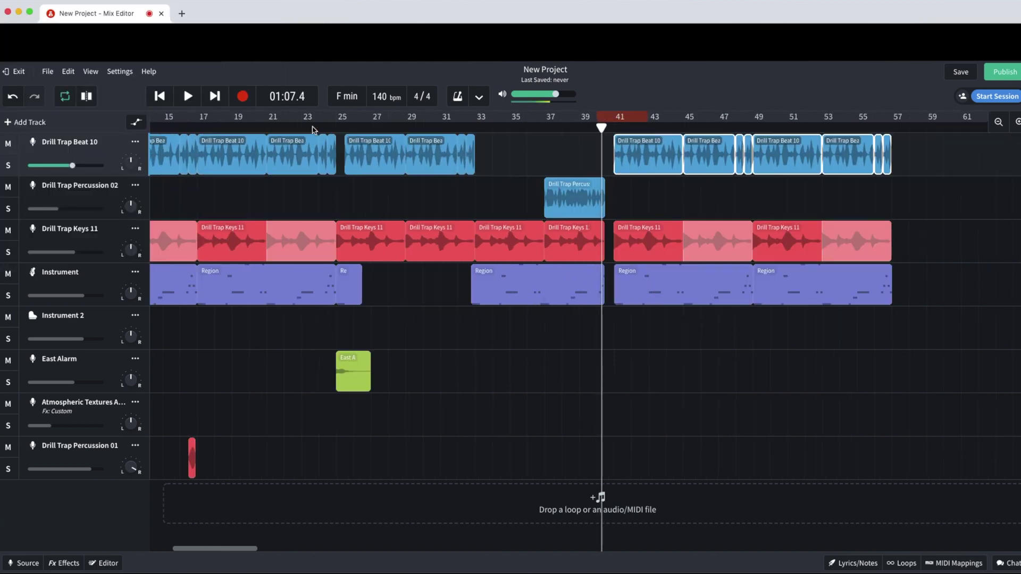
{"action": "key", "text": "space"}
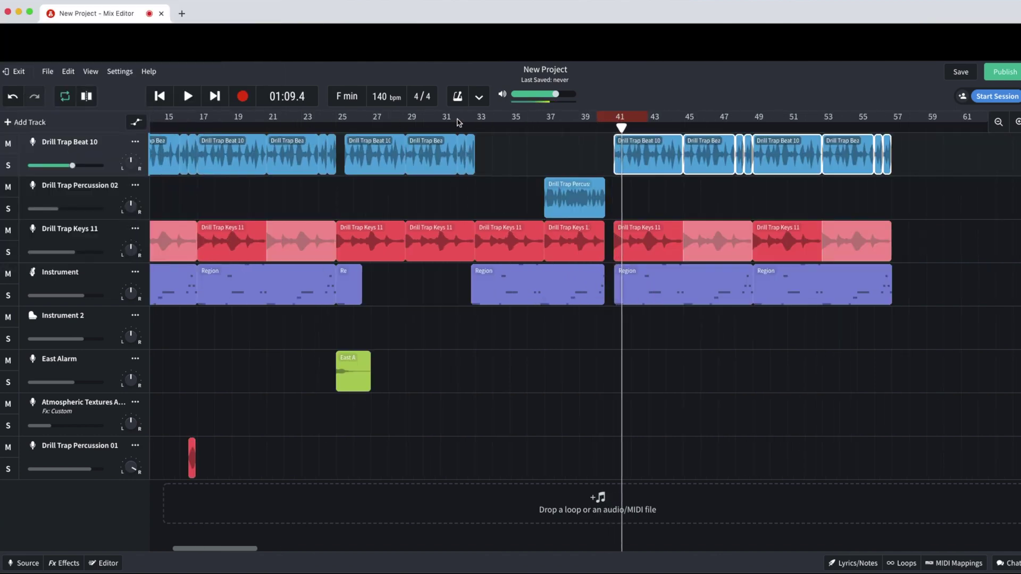
{"action": "scroll", "coordinate": [391, 344], "scroll_direction": "left", "scroll_amount": 5}
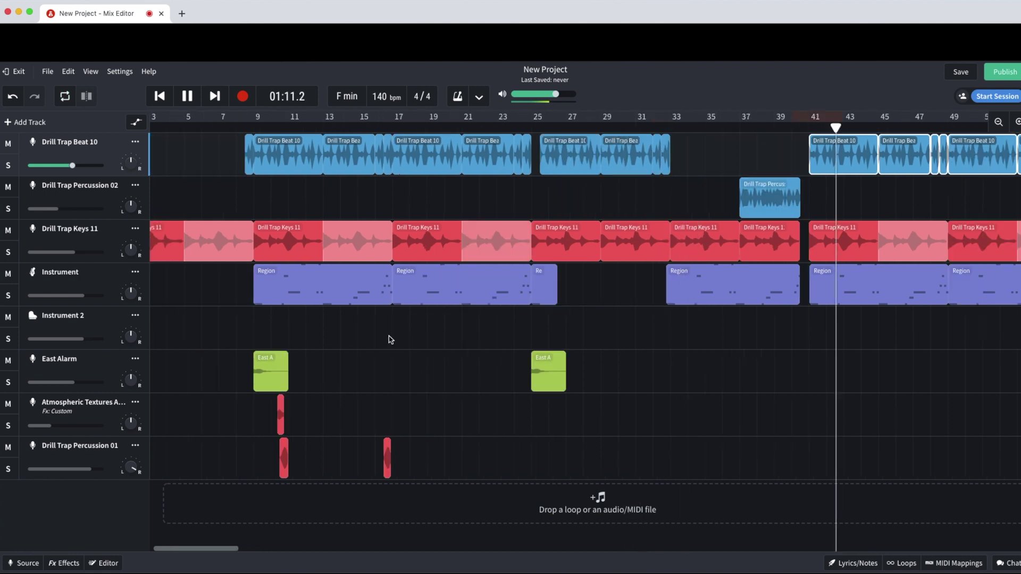
{"action": "scroll", "coordinate": [389, 339], "scroll_direction": "right", "scroll_amount": 5}
{"action": "scroll", "coordinate": [389, 339], "scroll_direction": "left", "scroll_amount": 5}
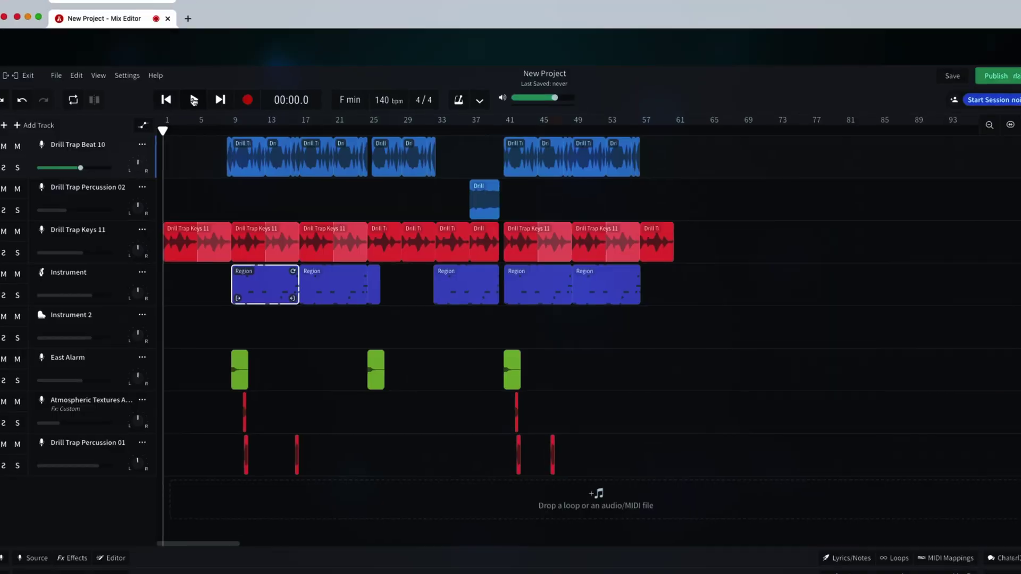
{"action": "left_click", "coordinate": [194, 100]}
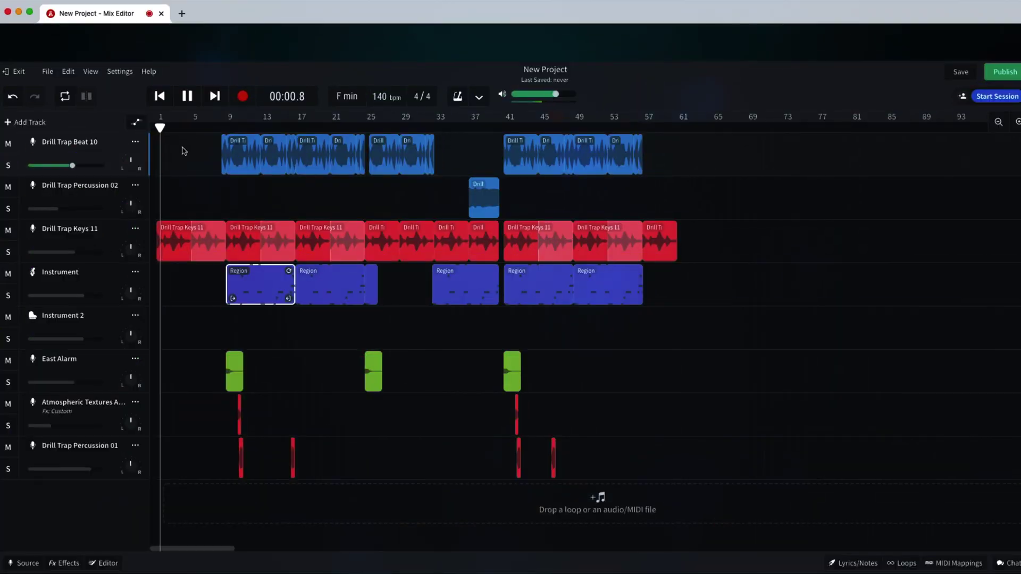